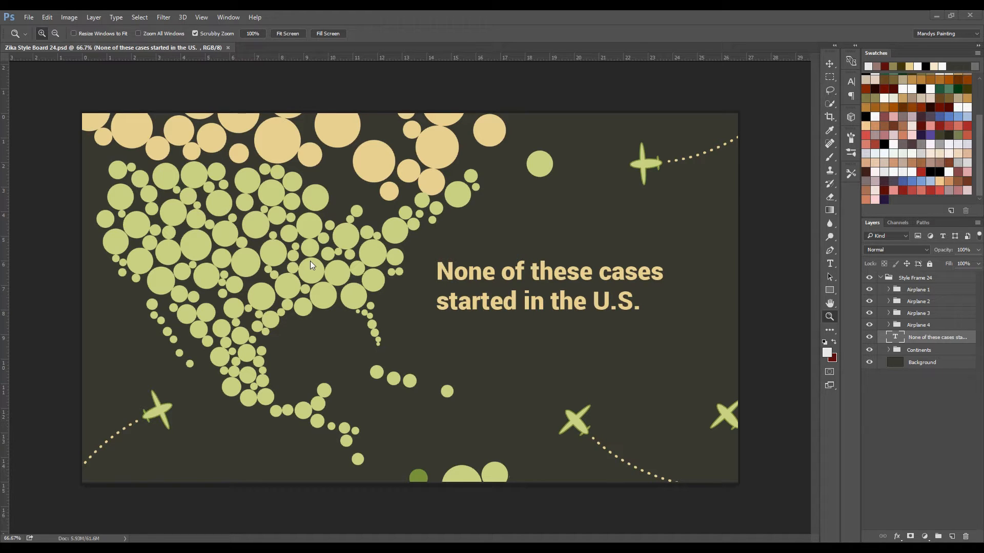
# Step: Place the Bristol Board Background file as an embedded layer filling the canvas, directly above the text layer
pyautogui.click(28, 18)
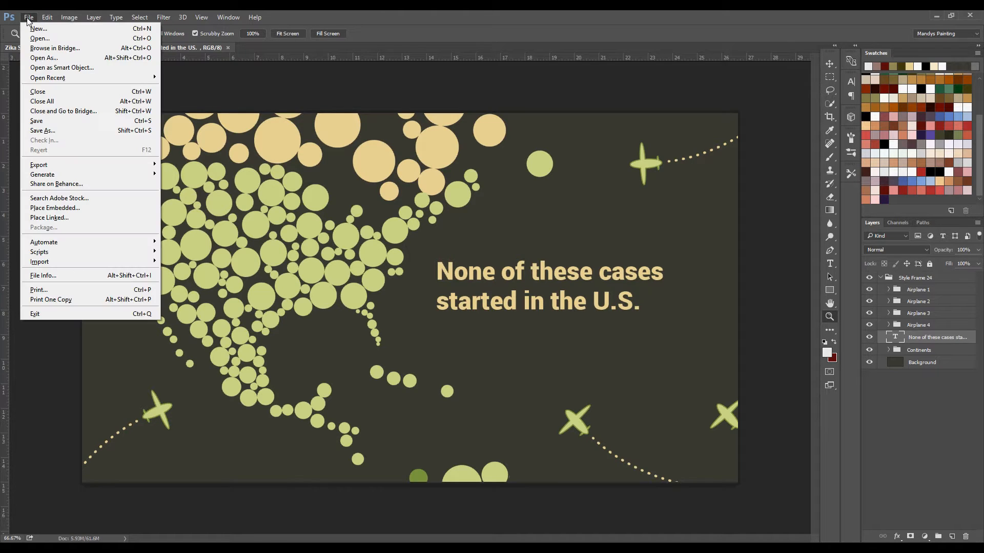
pyautogui.click(65, 208)
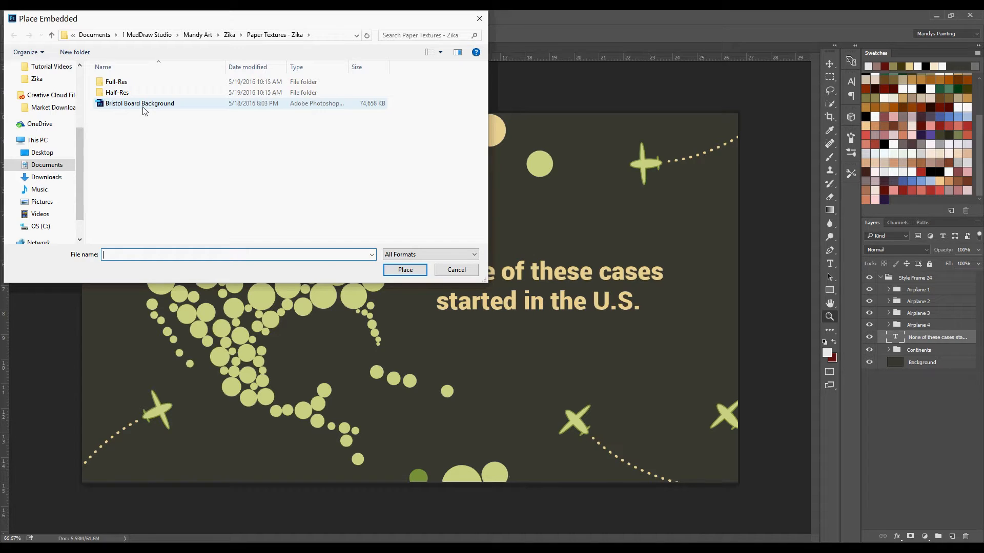
pyautogui.doubleClick(143, 104)
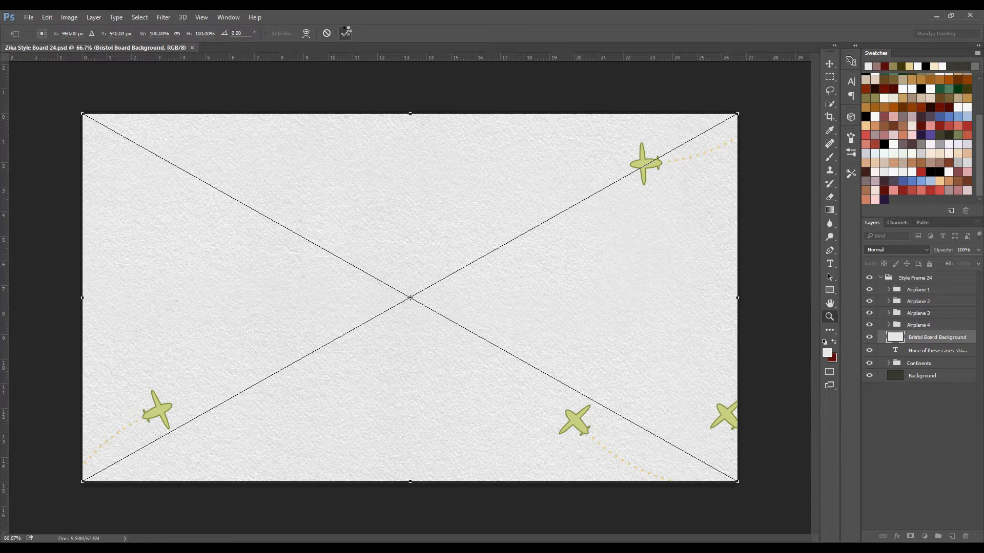
pyautogui.click(346, 32)
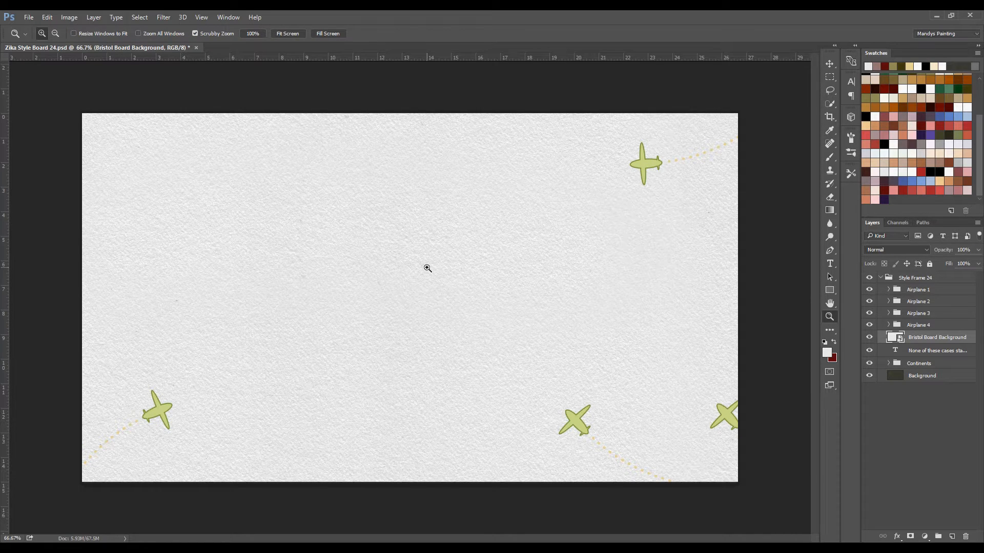
pyautogui.click(831, 201)
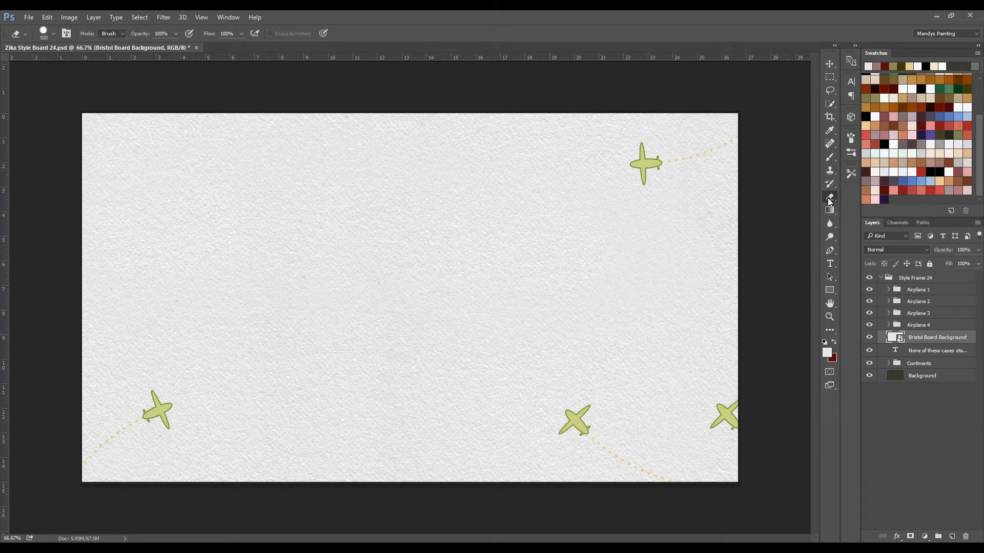
pyautogui.click(578, 288)
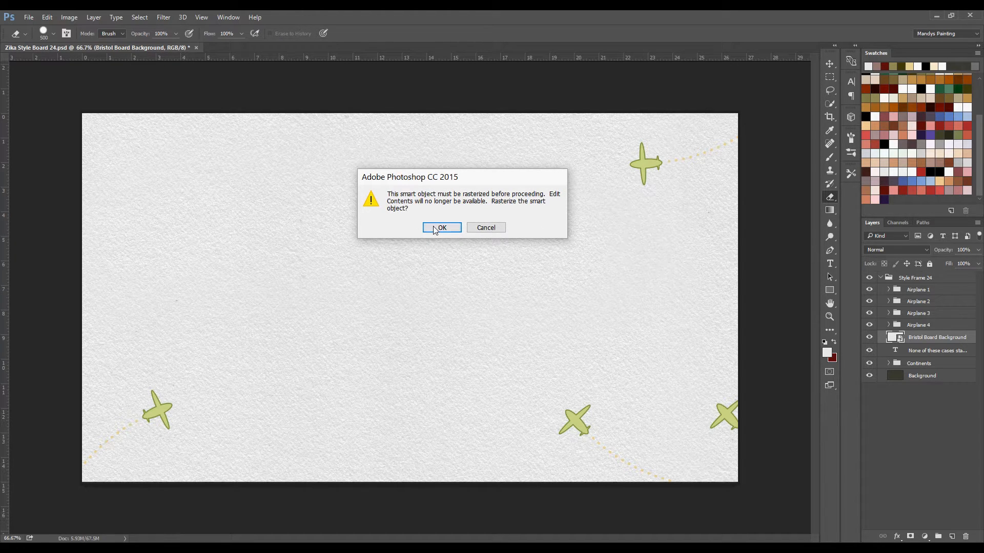
pyautogui.click(485, 229)
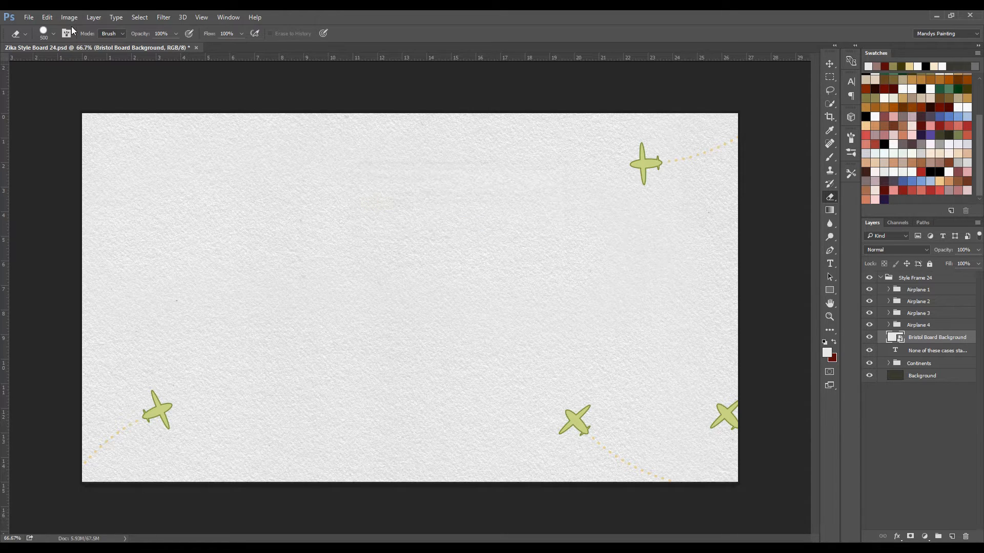
# Step: Rasterize the placed Bristol Board Background layer
pyautogui.click(94, 18)
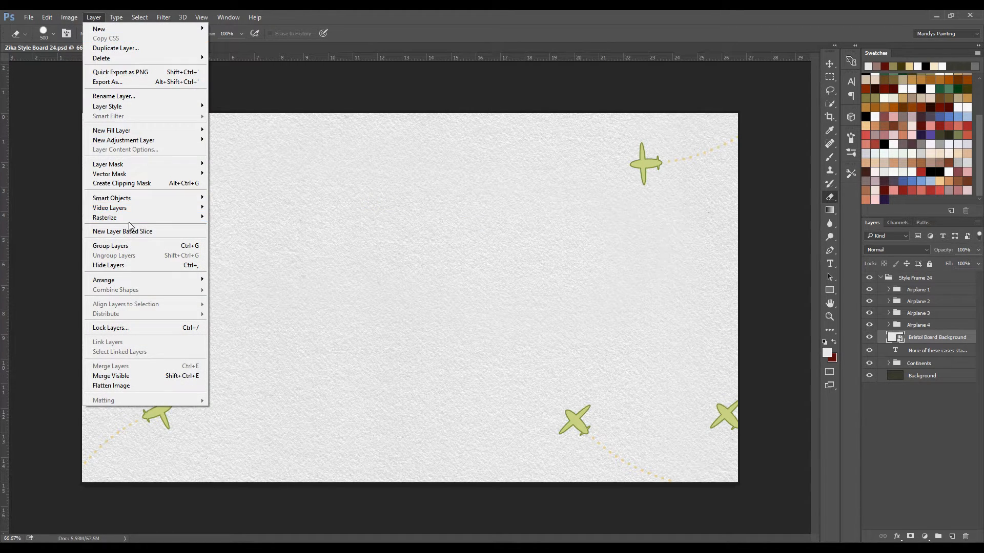
pyautogui.moveTo(130, 220)
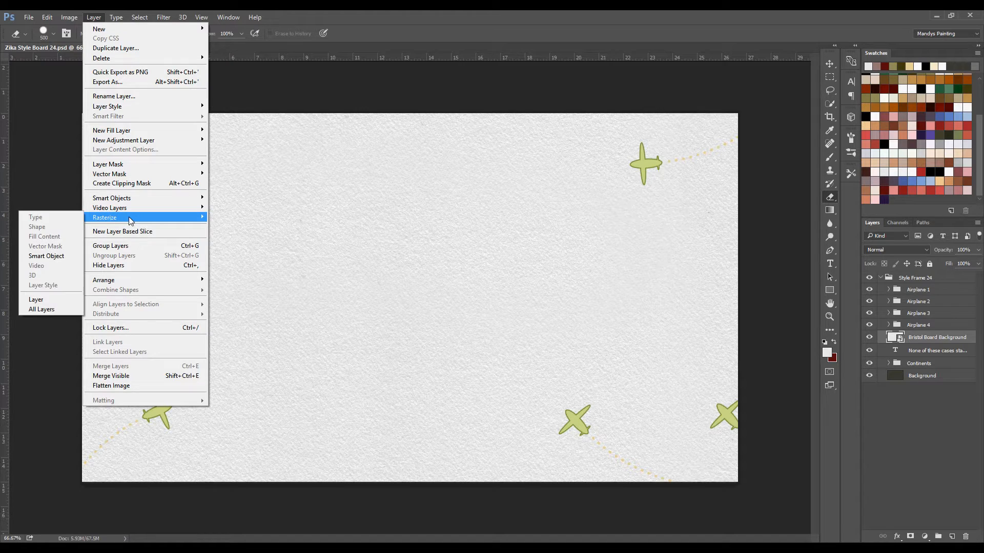
pyautogui.click(46, 300)
# Step: Try erasing a wide band across the middle of the paper texture, and undo the stroke
pyautogui.moveTo(636, 279)
pyautogui.mouseDown()
pyautogui.moveTo(463, 213)
pyautogui.moveTo(149, 221)
pyautogui.mouseUp()
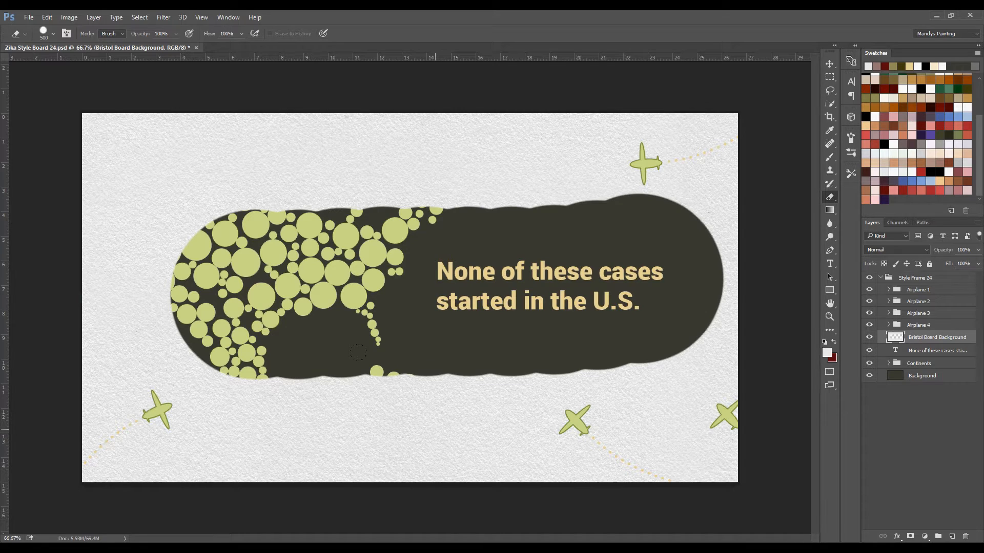
pyautogui.hotkey('ctrl', 'z')
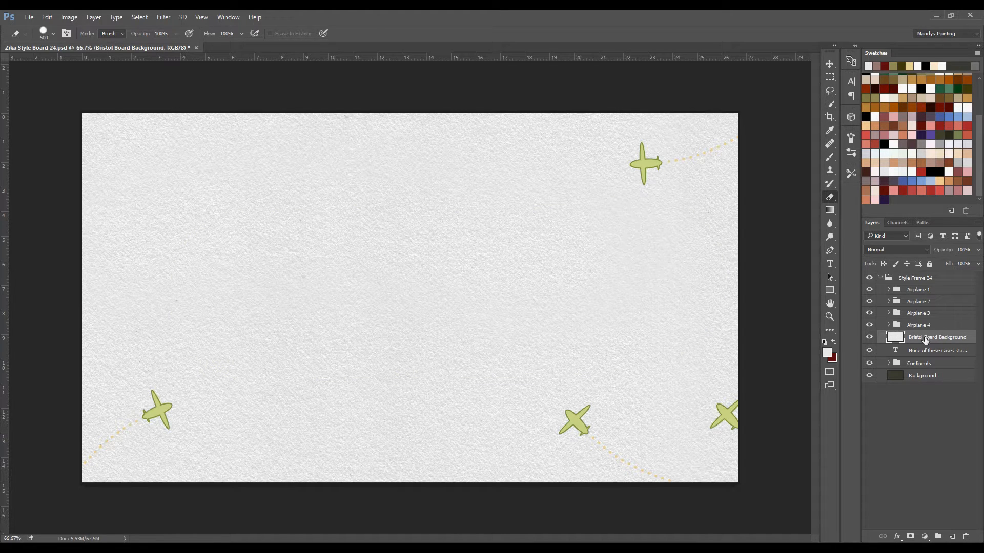
# Step: Move the Bristol Board Background layer directly above the Background layer and set its blend mode to Multiply
pyautogui.moveTo(925, 338); pyautogui.dragTo(925, 373)
pyautogui.click(905, 250)
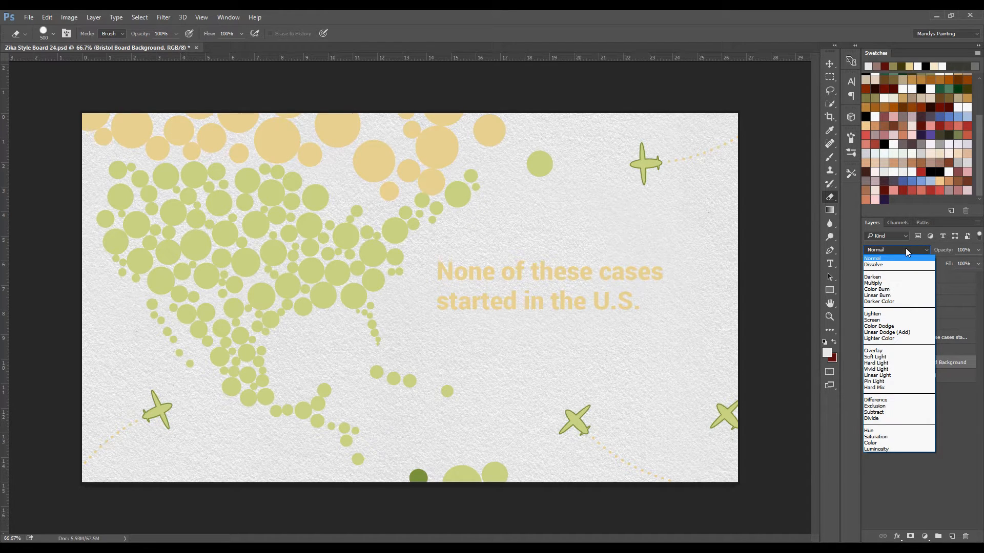
pyautogui.click(907, 282)
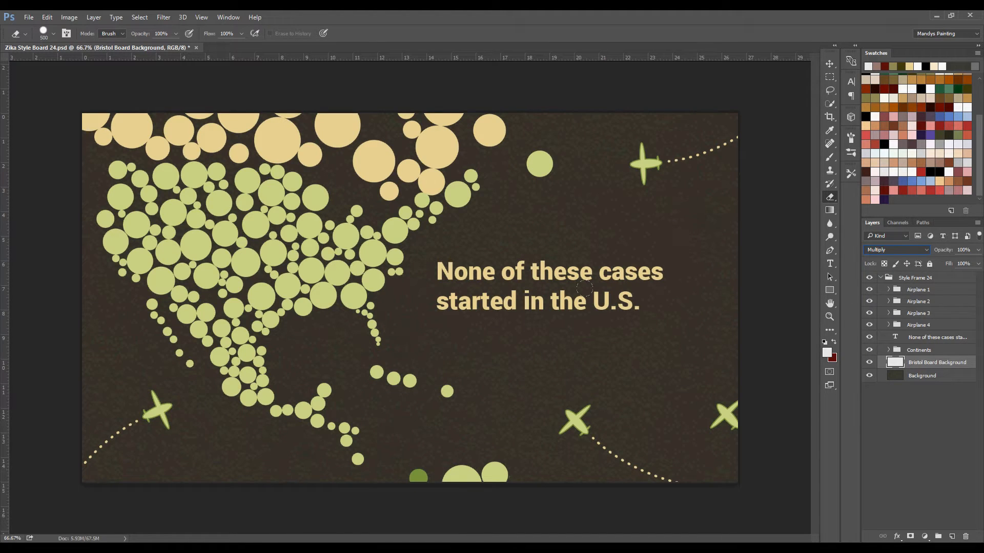
# Step: Examine the paper texture on the dark background up close around the headline text
pyautogui.click(829, 63)
pyautogui.click(830, 317)
pyautogui.click(665, 345)
pyautogui.click(613, 347)
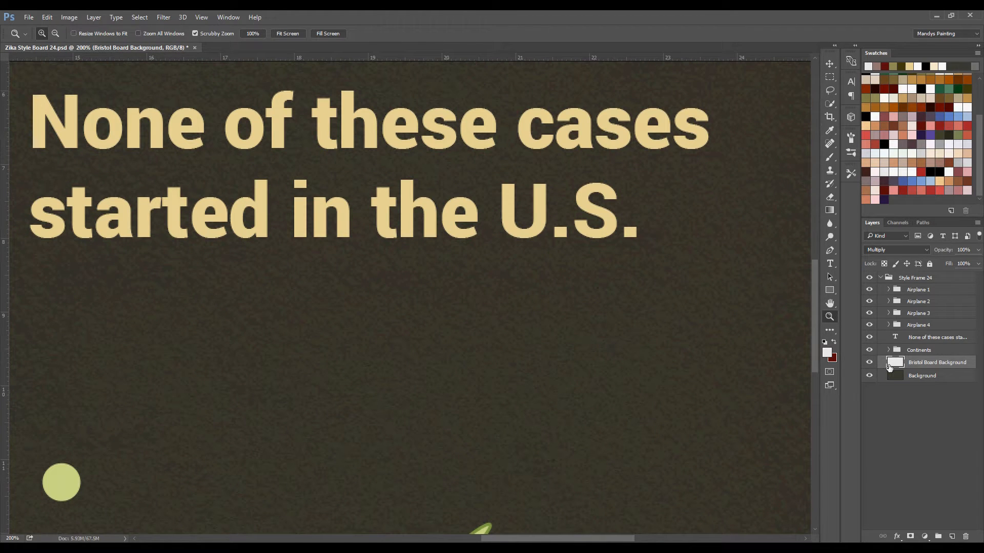
pyautogui.keyDown('alt'); pyautogui.click(710, 324); pyautogui.keyUp('alt')
pyautogui.keyDown('alt'); pyautogui.click(711, 323); pyautogui.keyUp('alt')
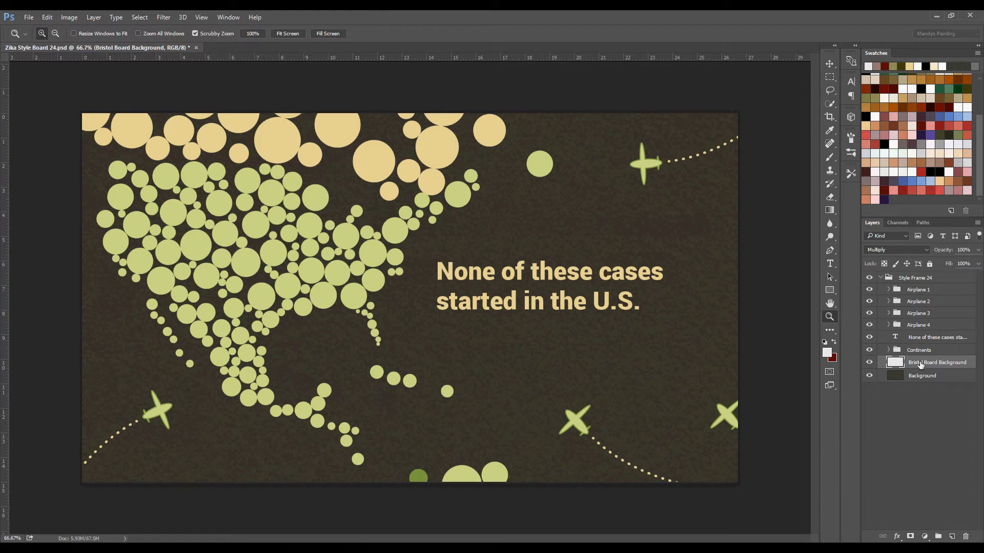
# Step: Move the Bristol Board Background layer above the Style Frame 24 group so its texture covers the whole artwork
pyautogui.moveTo(921, 365); pyautogui.dragTo(910, 271)
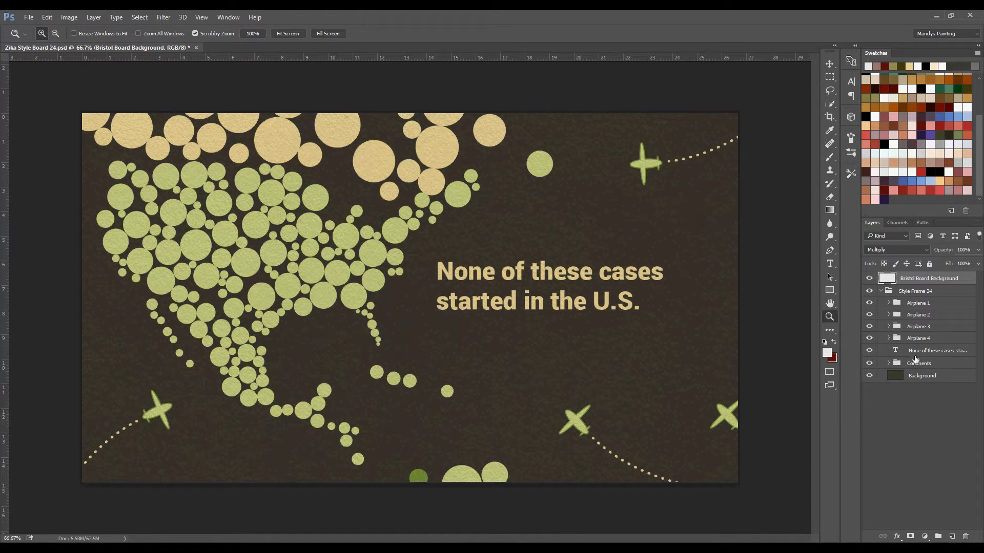
# Step: Try shifting the Continents group beneath the texture overlay, and undo the move
pyautogui.click(830, 64)
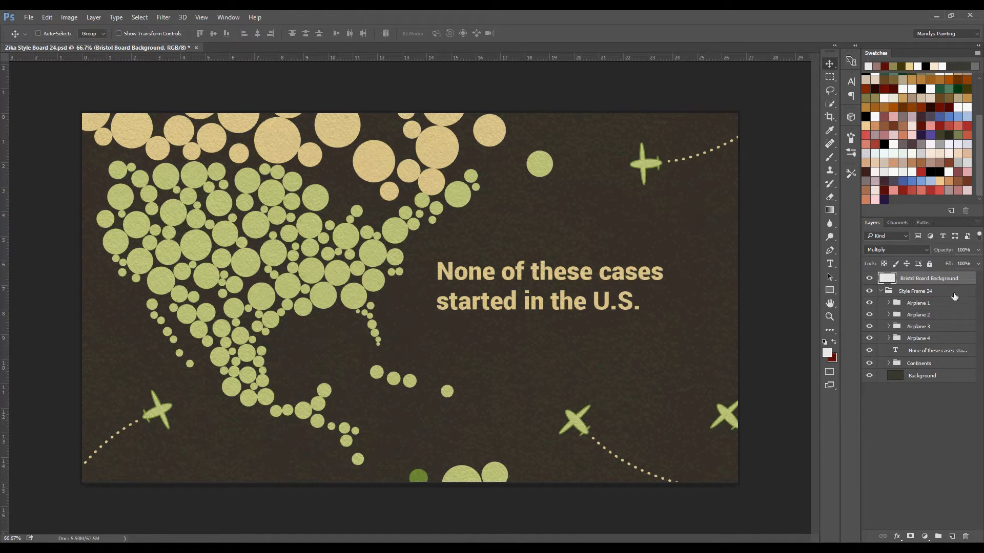
pyautogui.click(924, 365)
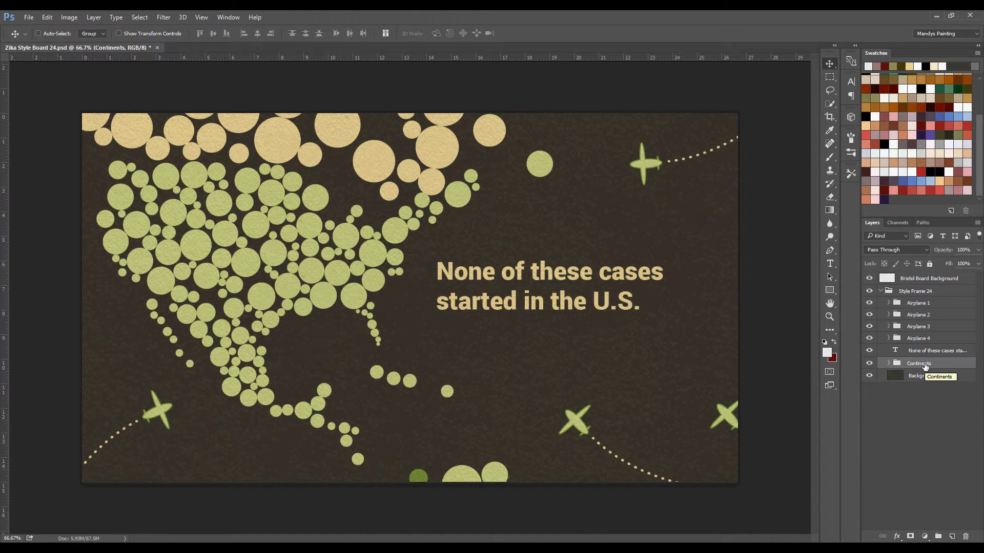
pyautogui.moveTo(330, 303); pyautogui.dragTo(316, 319)
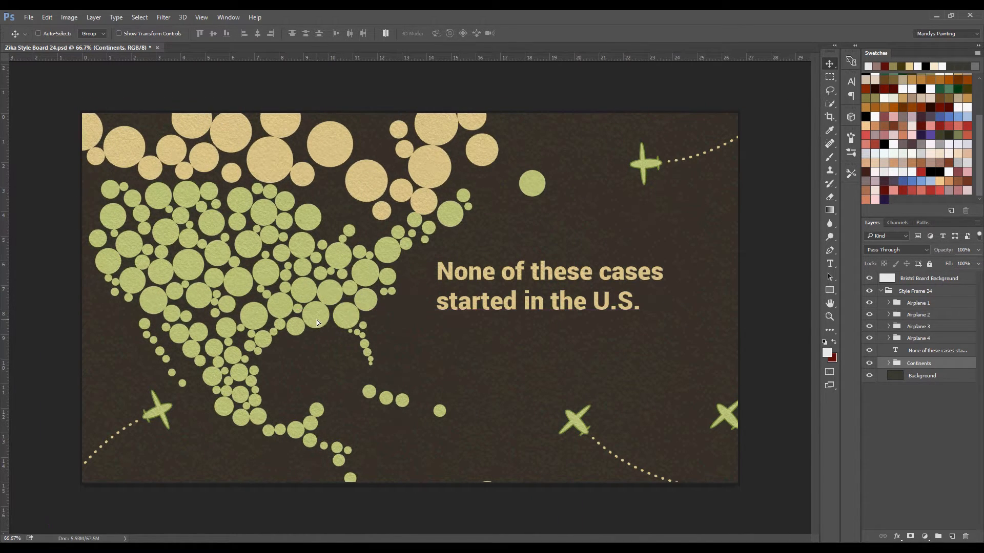
pyautogui.hotkey('ctrl', 'z')
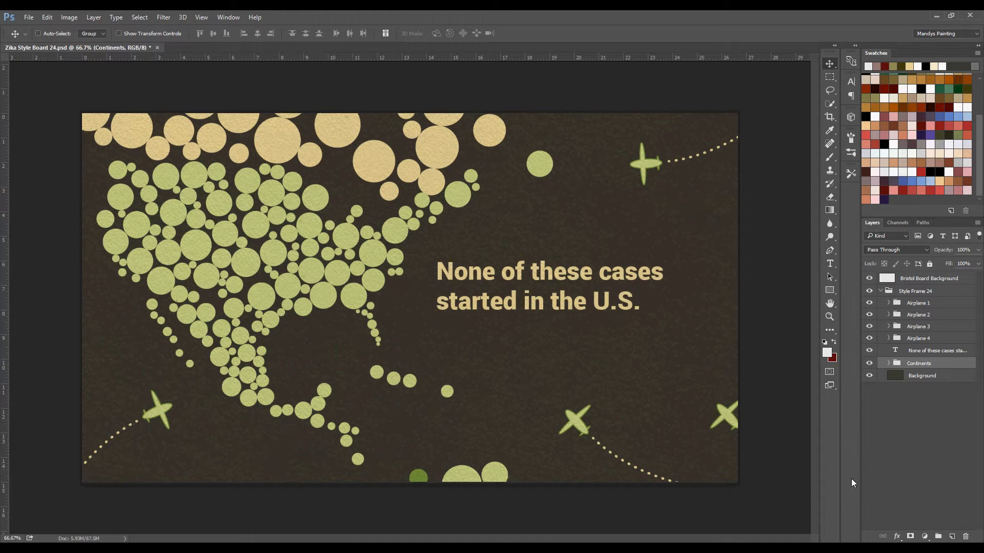
# Step: Set the Bristol Board Background layer's blend mode to Normal
pyautogui.click(909, 281)
pyautogui.click(885, 249)
pyautogui.click(887, 259)
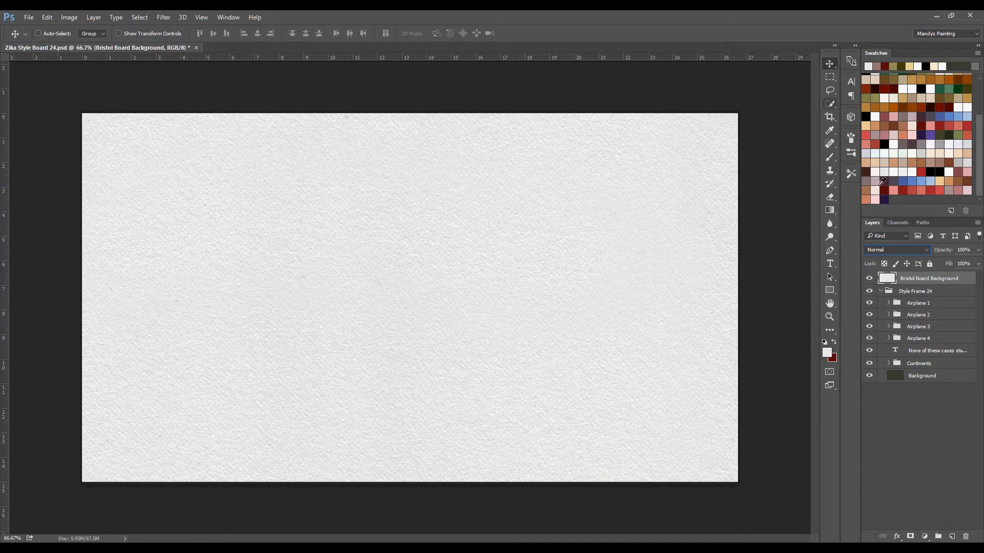
# Step: Copy the entire Bristol Board Background layer's contents and hide that layer
pyautogui.hotkey('ctrl', 'a')
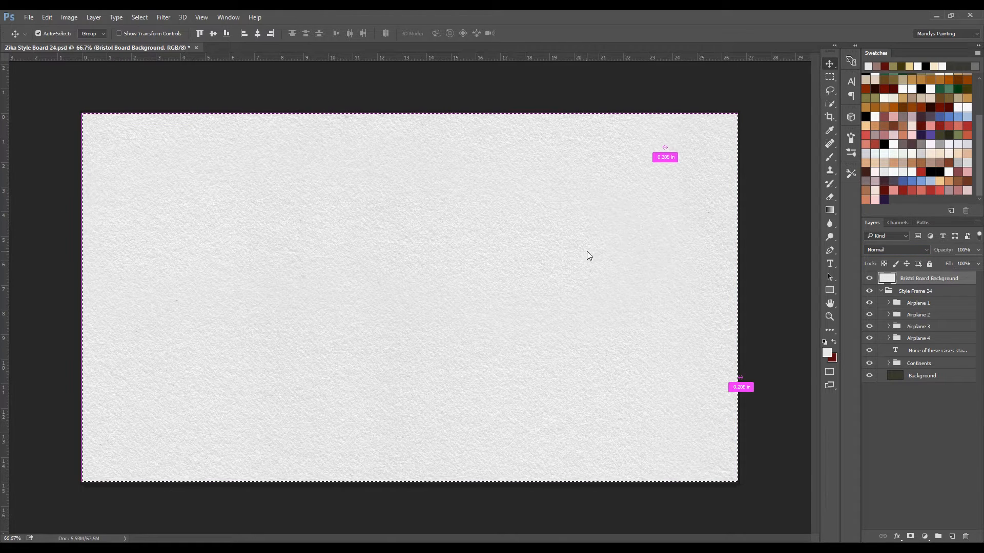
pyautogui.press('ctrl')
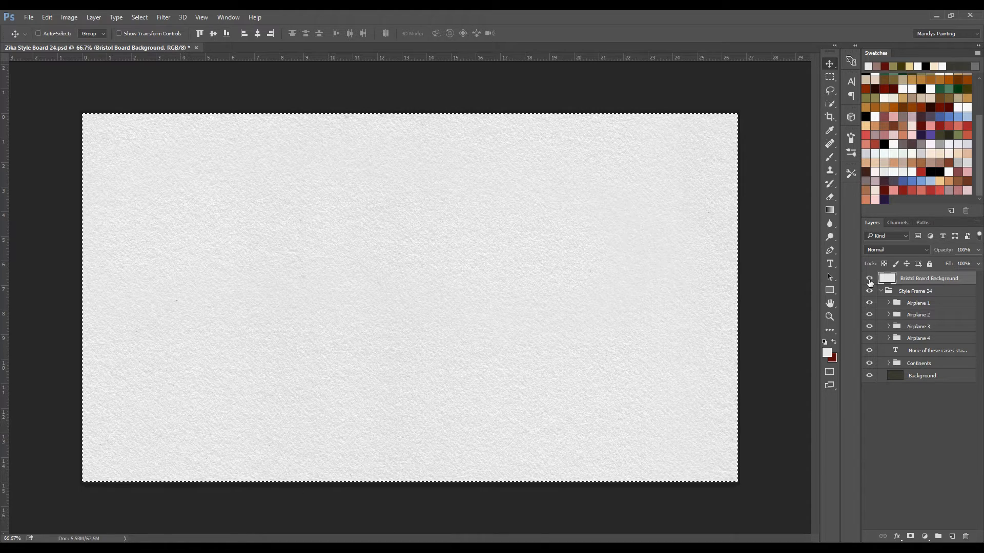
pyautogui.click(870, 279)
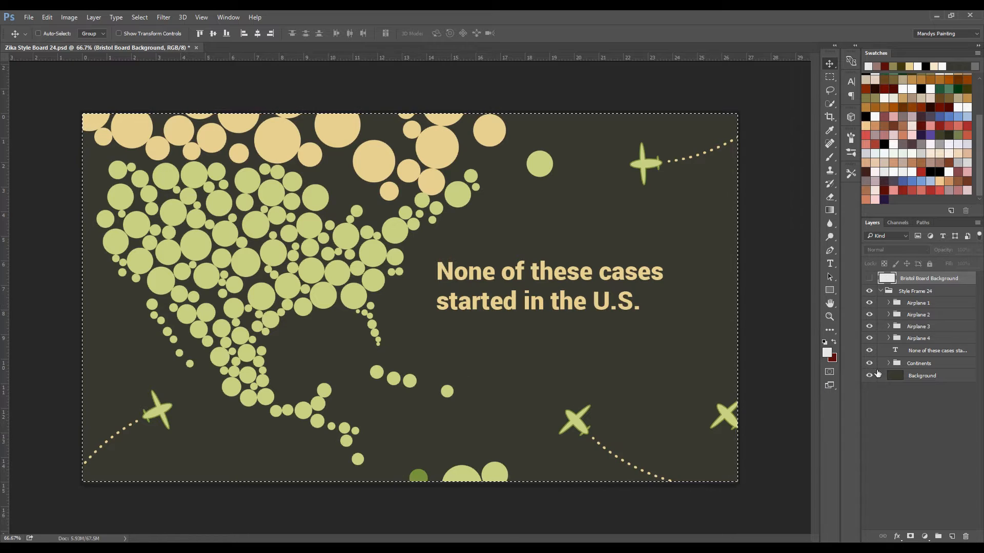
# Step: Add a layer mask to the Continents group
pyautogui.click(897, 364)
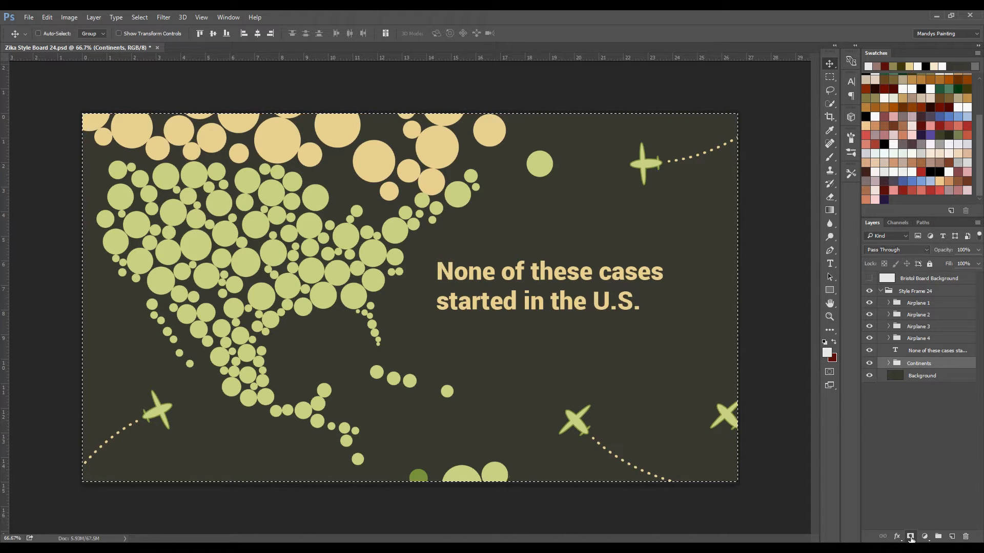
pyautogui.click(911, 536)
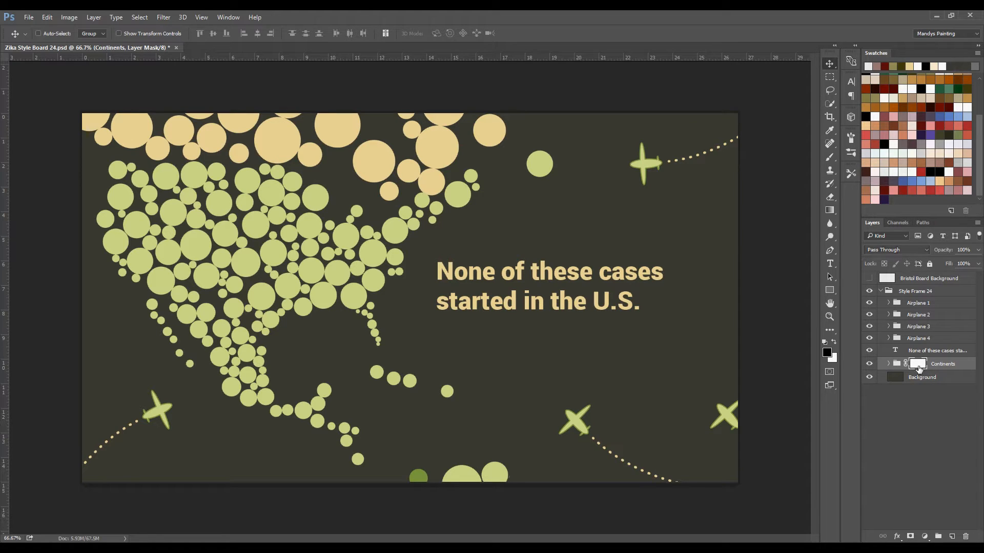
# Step: Paste the copied paper texture into the Continents mask channel, return to the normal composite view, and clear the selection
pyautogui.click(895, 222)
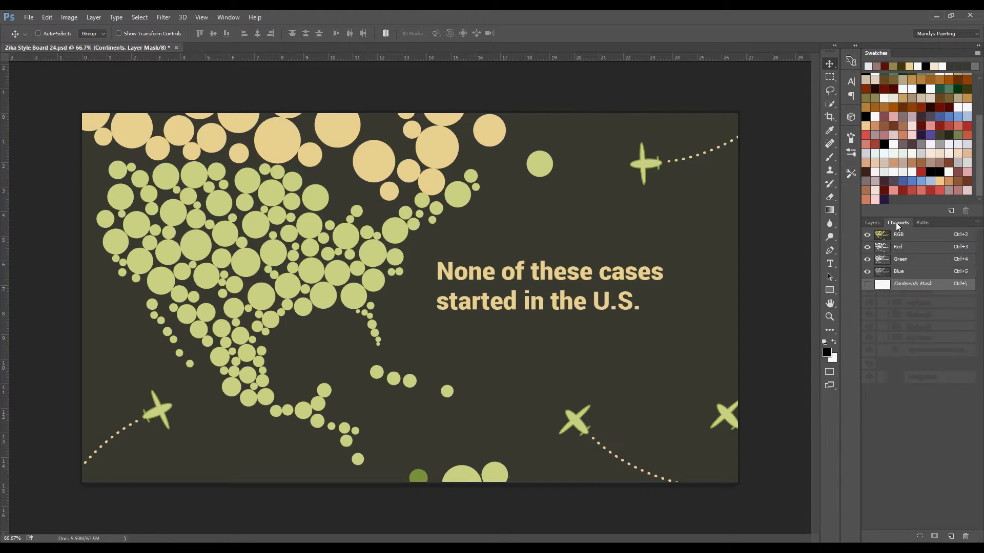
pyautogui.click(867, 285)
pyautogui.keyDown('ctrl'); pyautogui.click(883, 286); pyautogui.keyUp('ctrl')
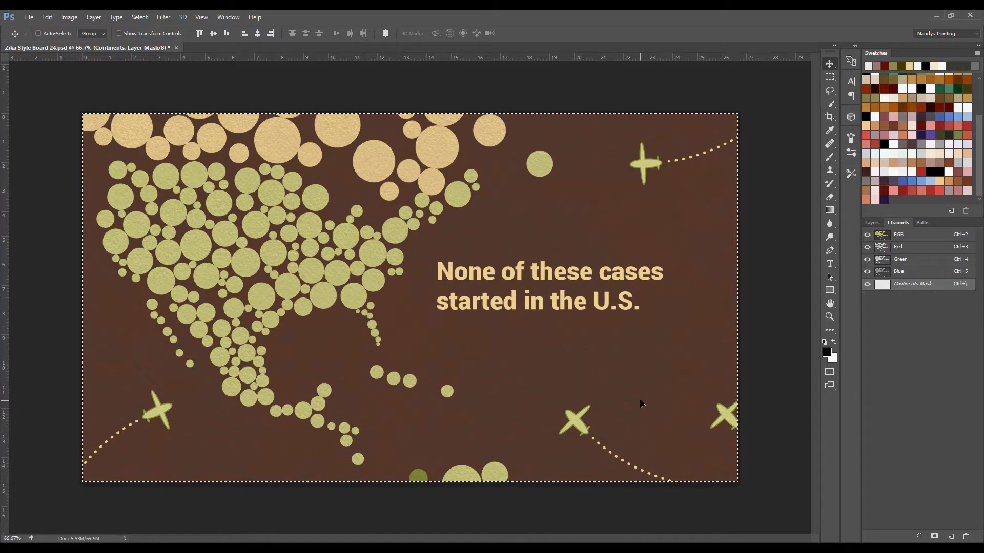
pyautogui.click(868, 285)
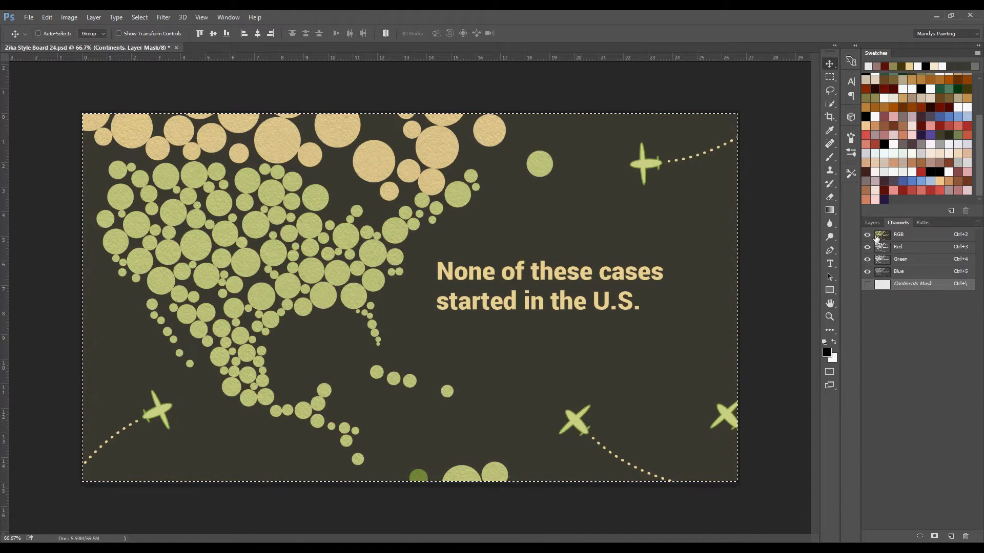
pyautogui.click(873, 226)
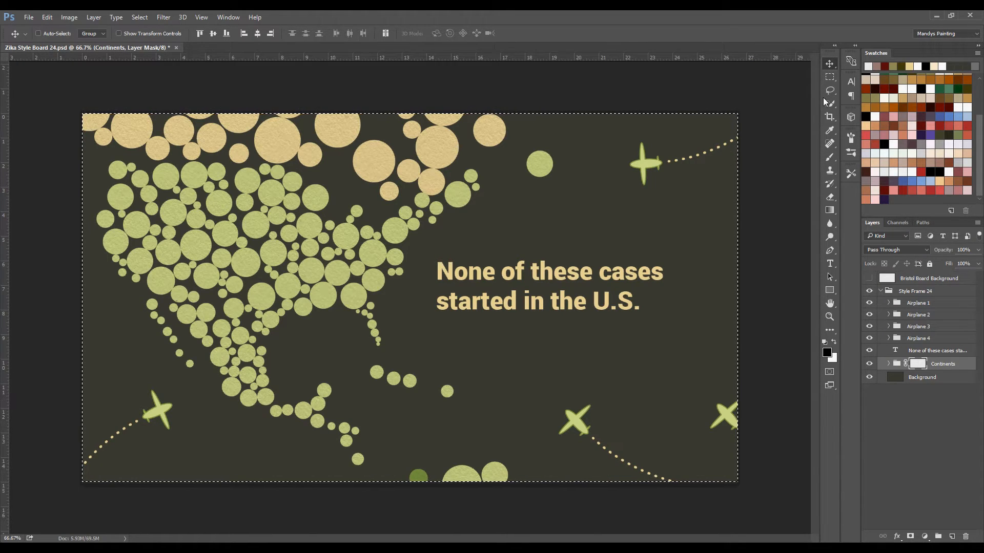
pyautogui.click(830, 77)
pyautogui.click(776, 119)
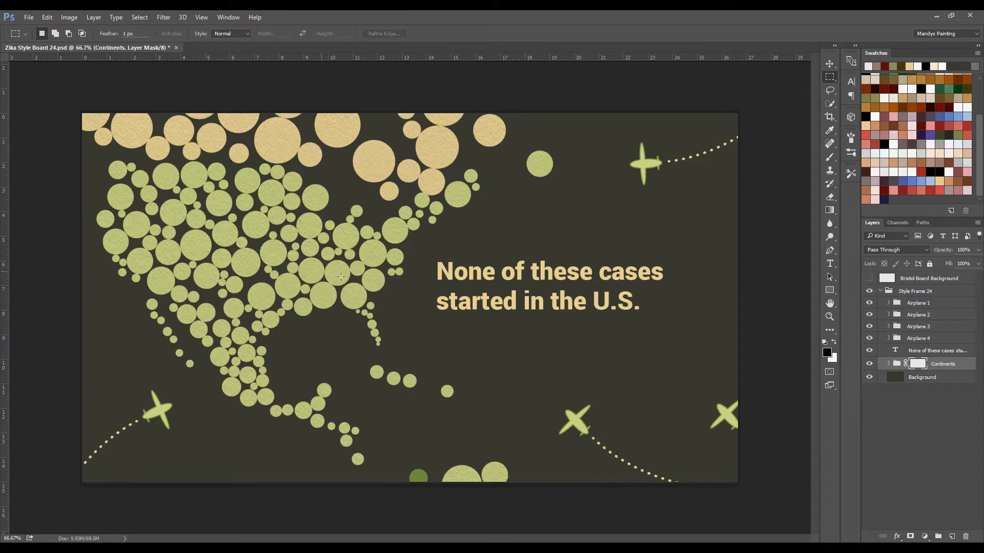
# Step: Try moving the Continents group together with its texture mask, and undo the move
pyautogui.click(896, 365)
pyautogui.click(896, 351)
pyautogui.click(896, 364)
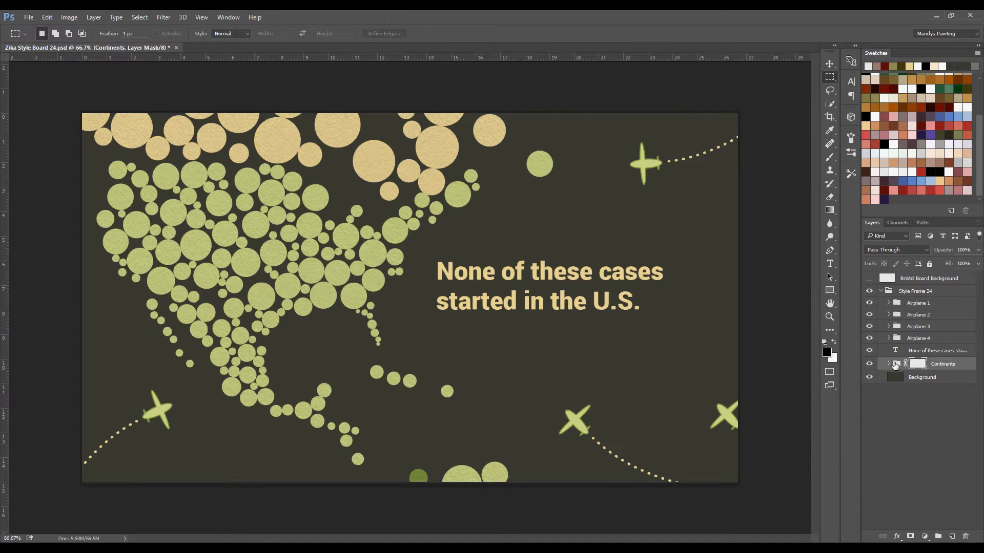
pyautogui.click(830, 63)
pyautogui.moveTo(326, 297); pyautogui.dragTo(391, 364)
pyautogui.press('ctrl')
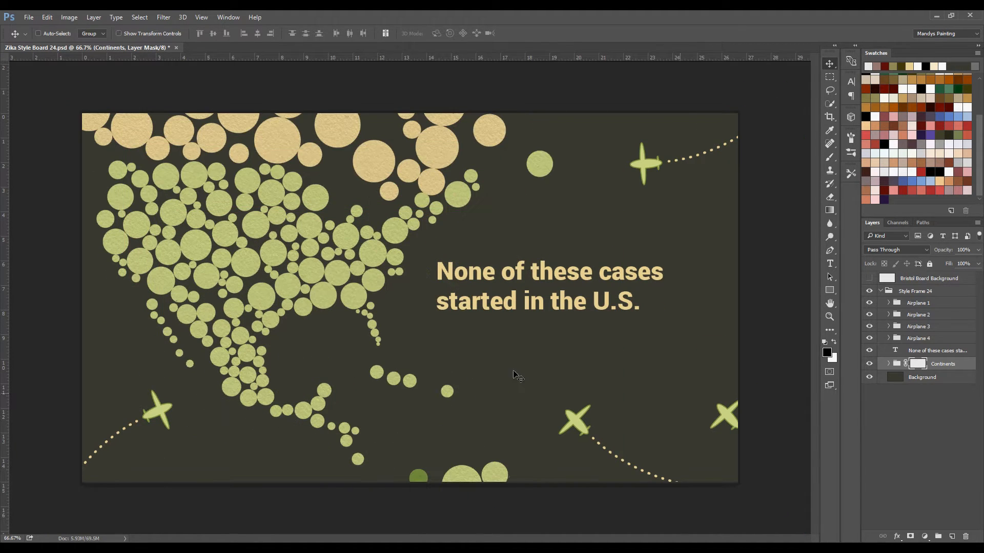
# Step: Move the Bristol Board Background layer between the Continents group and the Background layer, and make it visible
pyautogui.click(906, 283)
pyautogui.moveTo(920, 283); pyautogui.dragTo(914, 370)
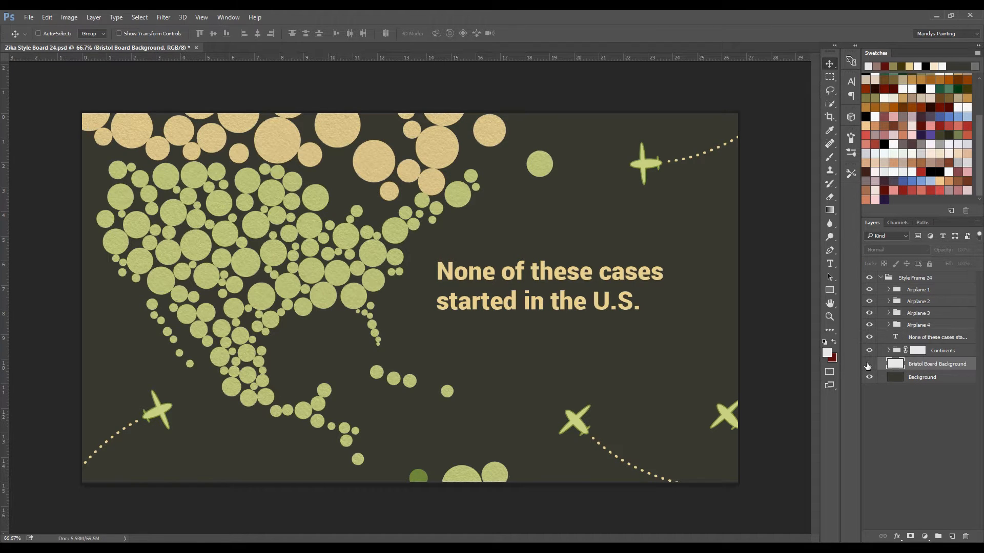
pyautogui.click(869, 364)
# Step: Set the Bristol Board Background layer's blend mode to Multiply
pyautogui.click(900, 251)
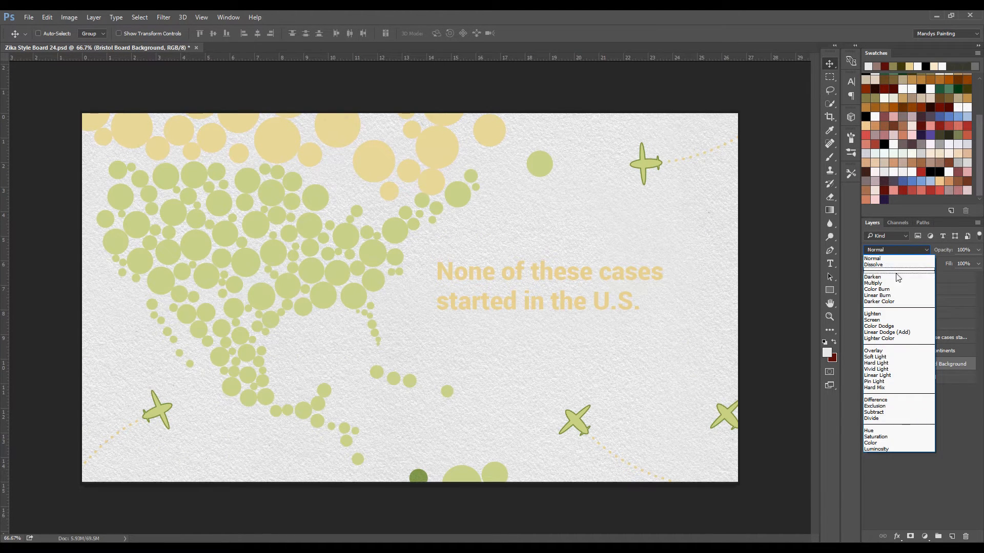
pyautogui.click(894, 285)
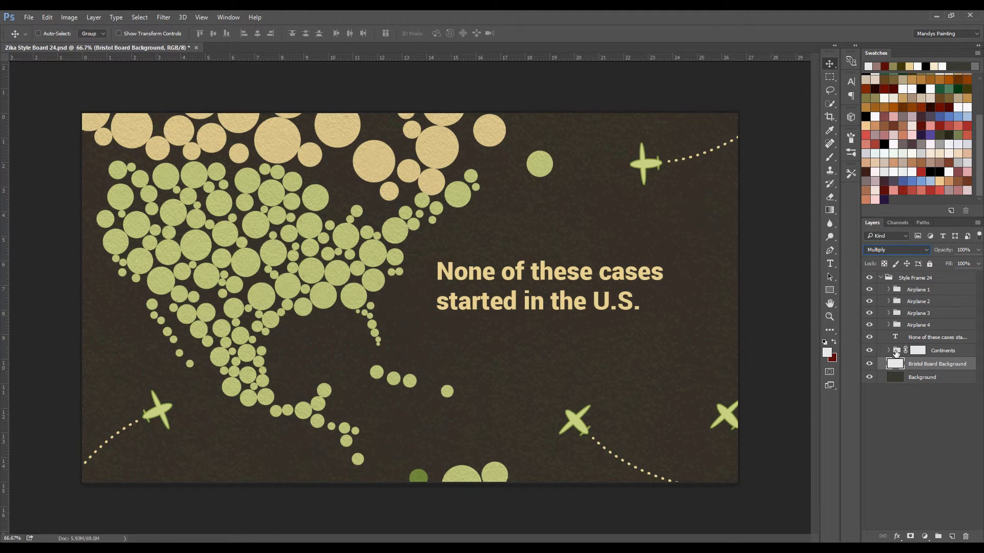
# Step: Try moving the Continents group with its mask selected, and undo the move
pyautogui.click(917, 351)
pyautogui.moveTo(363, 250)
pyautogui.mouseDown()
pyautogui.moveTo(373, 268)
pyautogui.moveTo(349, 281)
pyautogui.moveTo(328, 257)
pyautogui.moveTo(339, 245)
pyautogui.moveTo(375, 264)
pyautogui.mouseUp()
pyautogui.hotkey('ctrl', 'z')
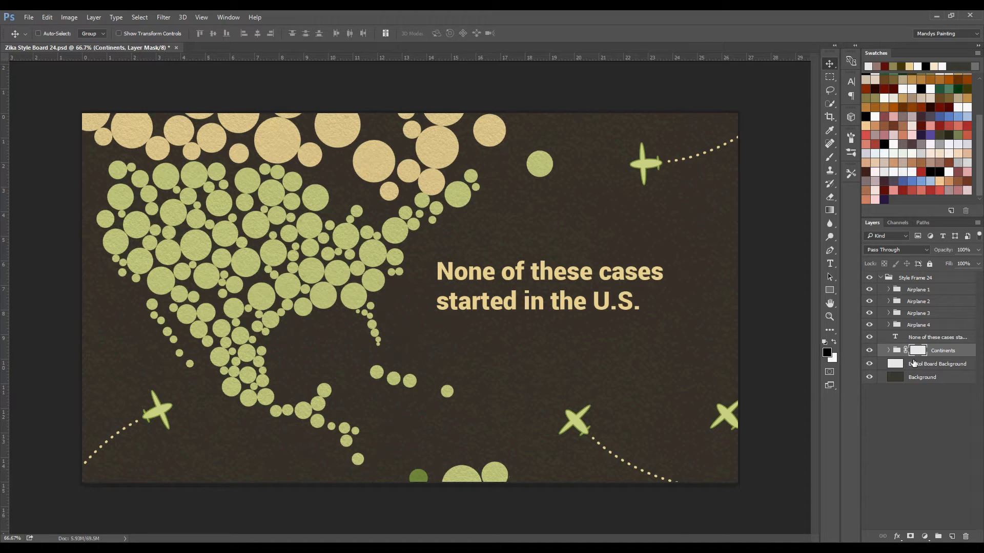
# Step: Add a layer mask to the "None of these cases started in the U.S." text layer and paste the copied paper texture into its mask channel
pyautogui.click(928, 339)
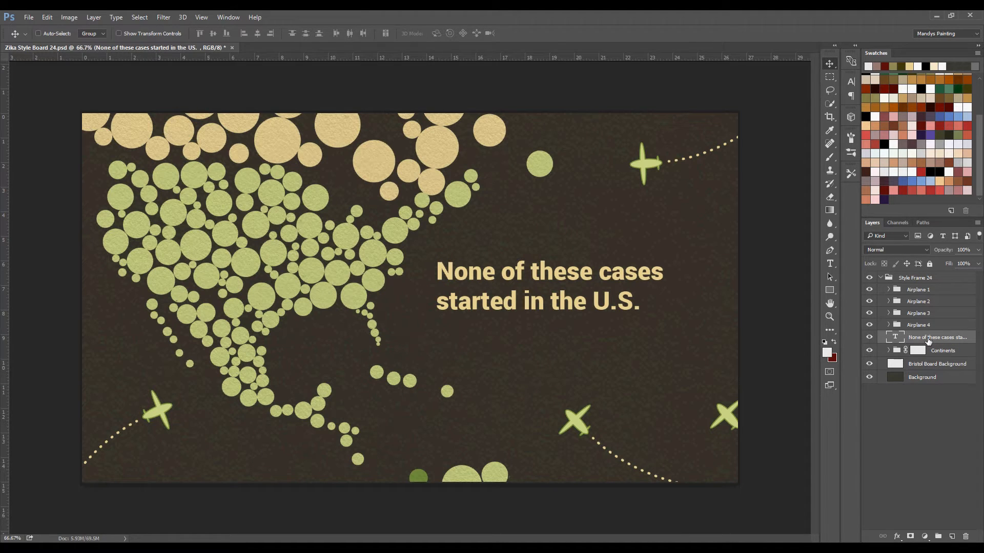
pyautogui.click(911, 536)
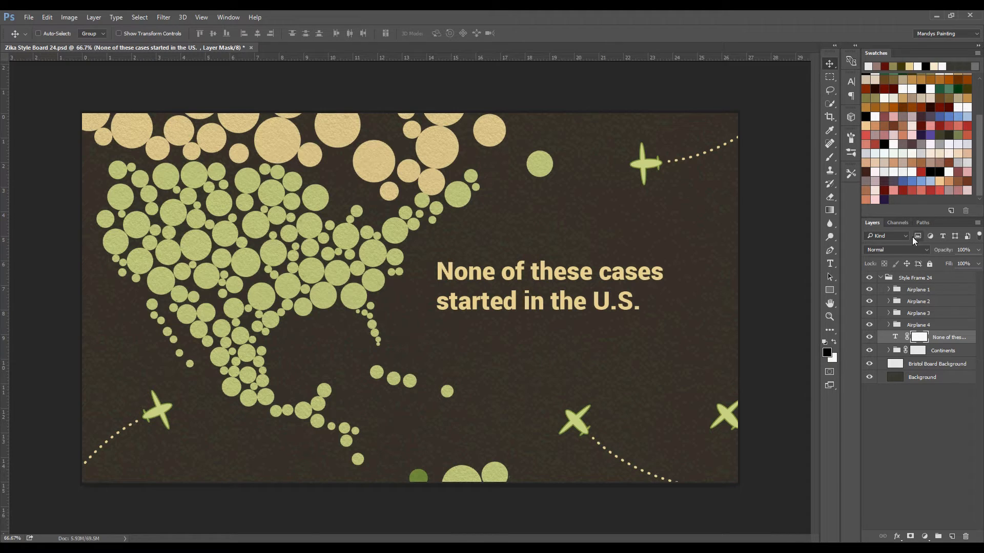
pyautogui.click(904, 224)
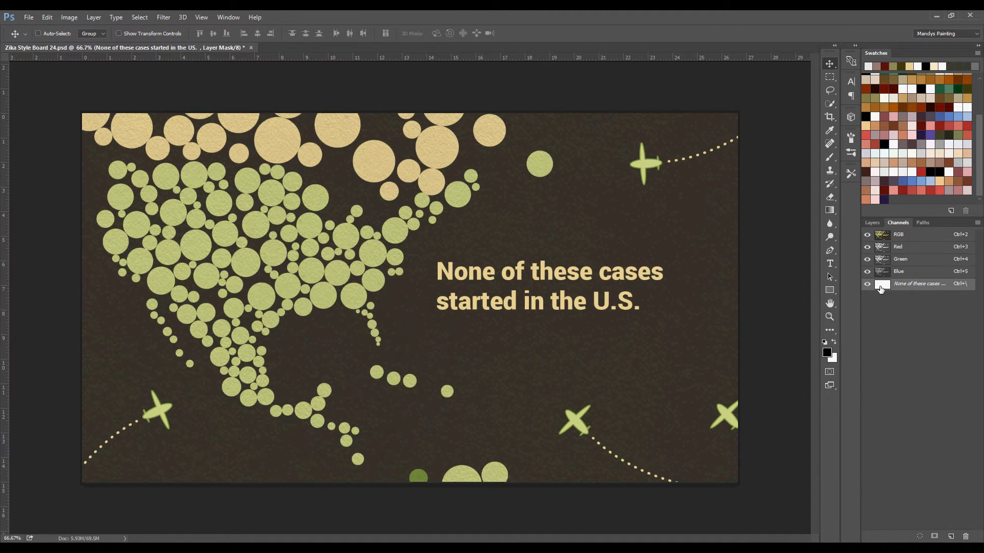
pyautogui.click(867, 284)
pyautogui.keyDown('ctrl'); pyautogui.click(877, 285); pyautogui.keyUp('ctrl')
pyautogui.click(867, 284)
pyautogui.click(873, 224)
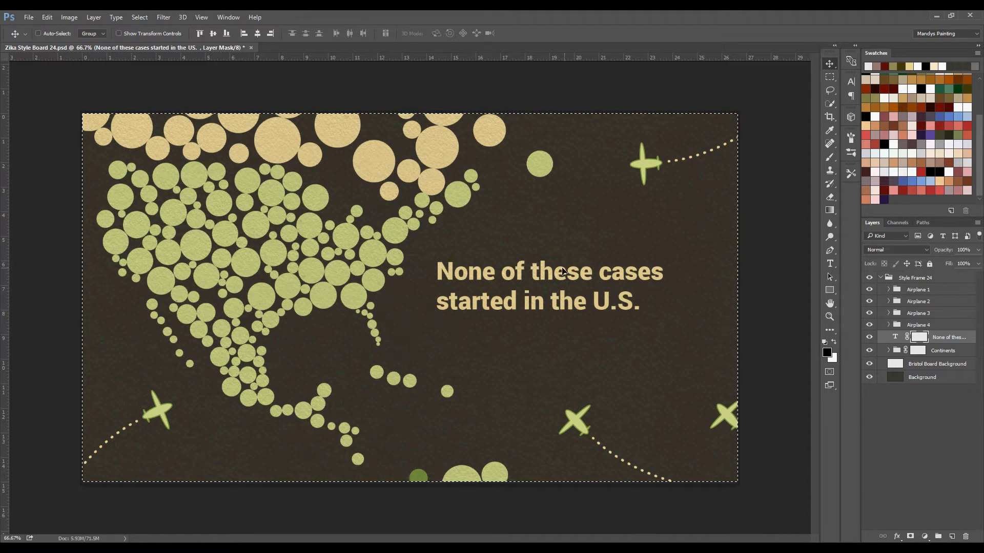
# Step: Add a layer mask to the Airplane 4 group and paste the copied paper texture into its mask channel
pyautogui.click(911, 327)
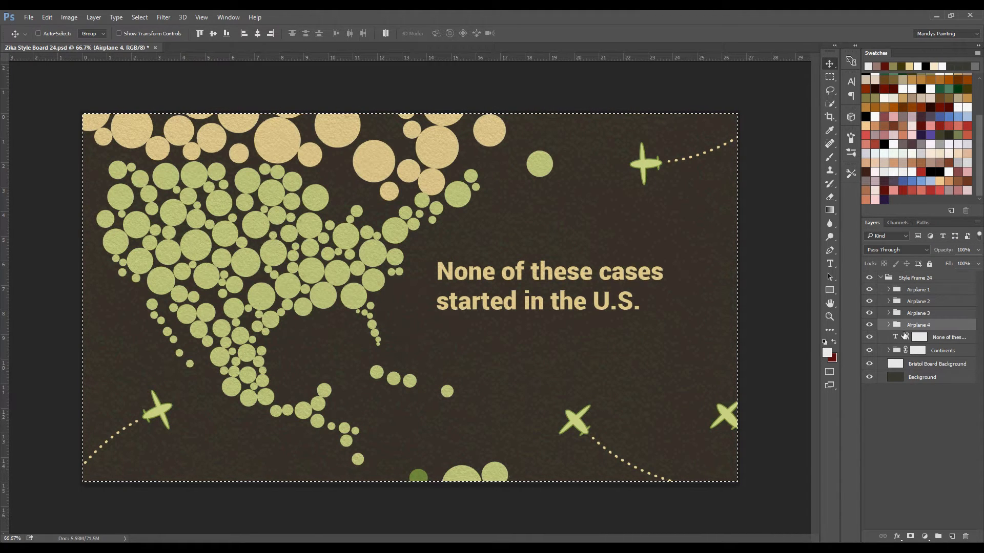
pyautogui.click(911, 537)
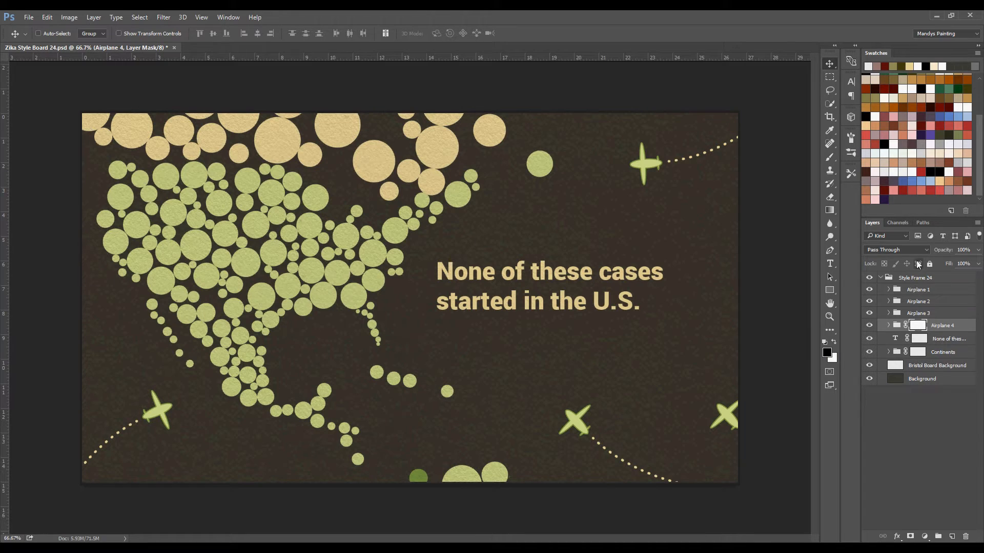
pyautogui.click(908, 225)
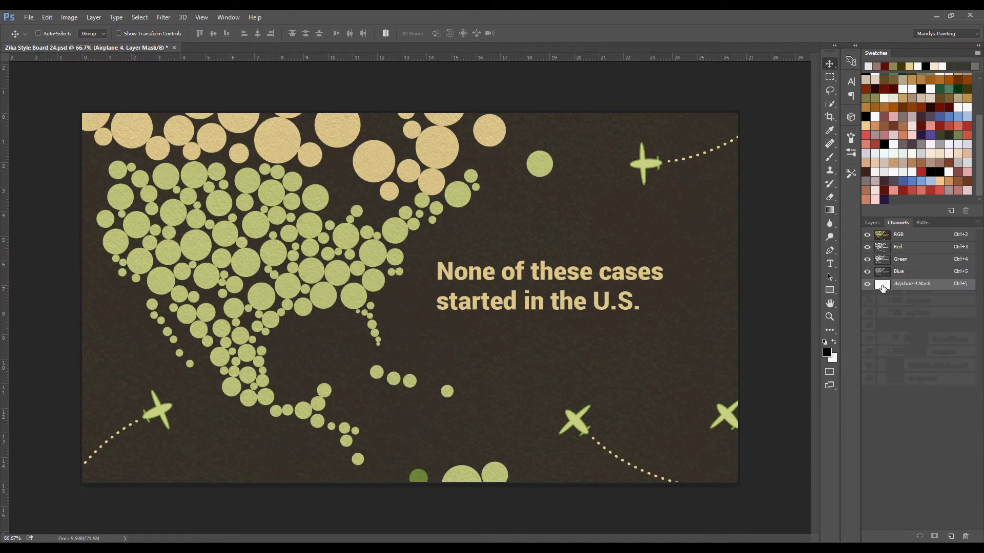
pyautogui.keyDown('ctrl'); pyautogui.click(883, 287); pyautogui.keyUp('ctrl')
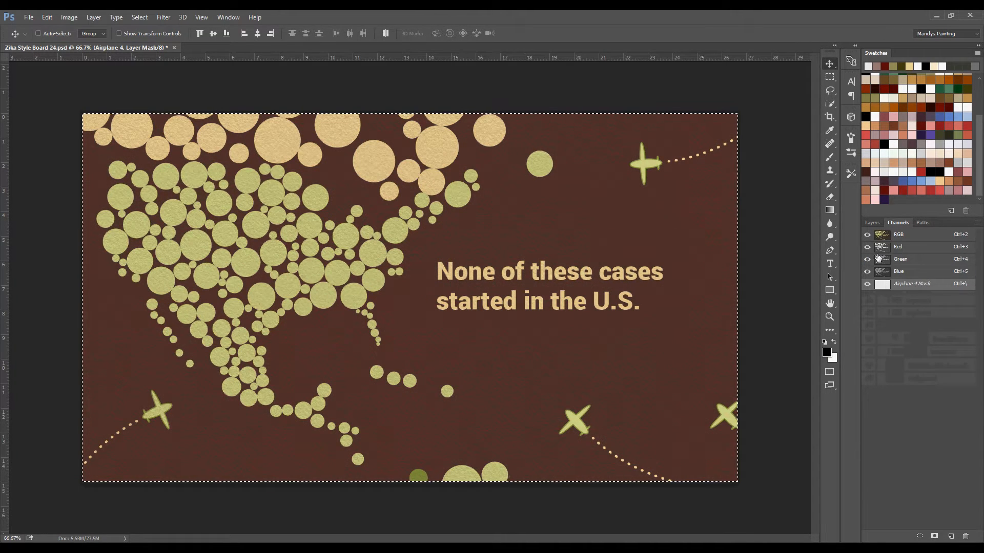
pyautogui.click(867, 285)
pyautogui.click(873, 224)
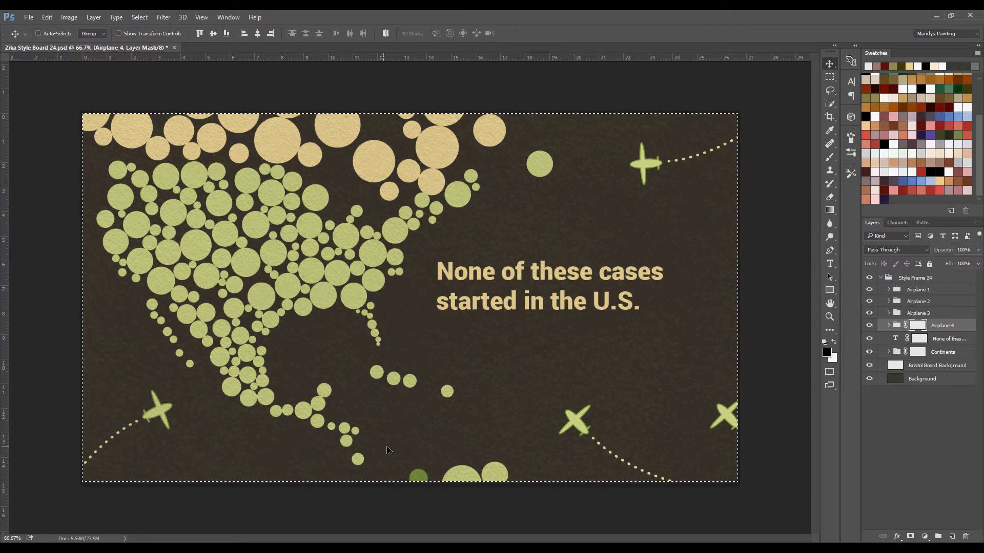
# Step: Add a layer mask to the Airplane 3 group and paste the copied paper texture into its mask channel
pyautogui.click(913, 317)
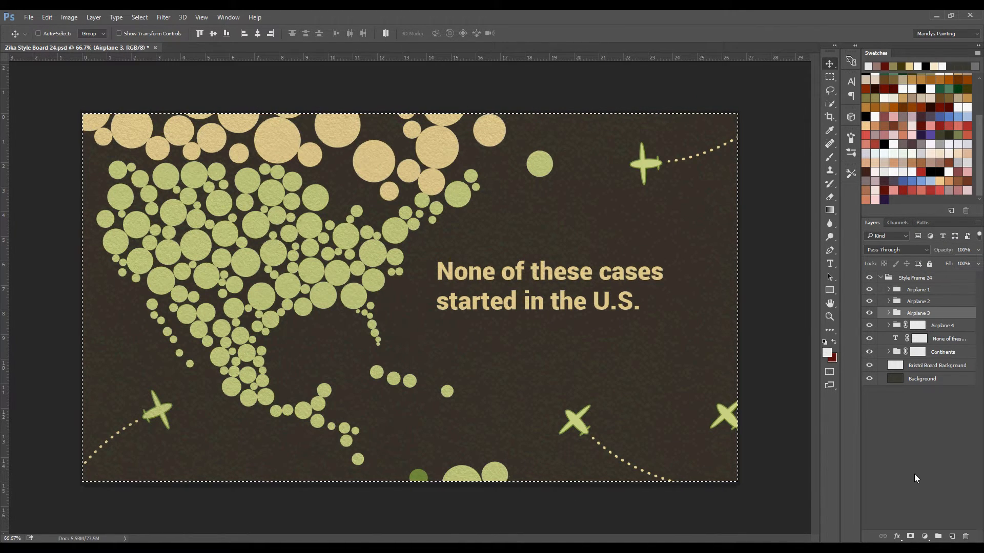
pyautogui.click(913, 536)
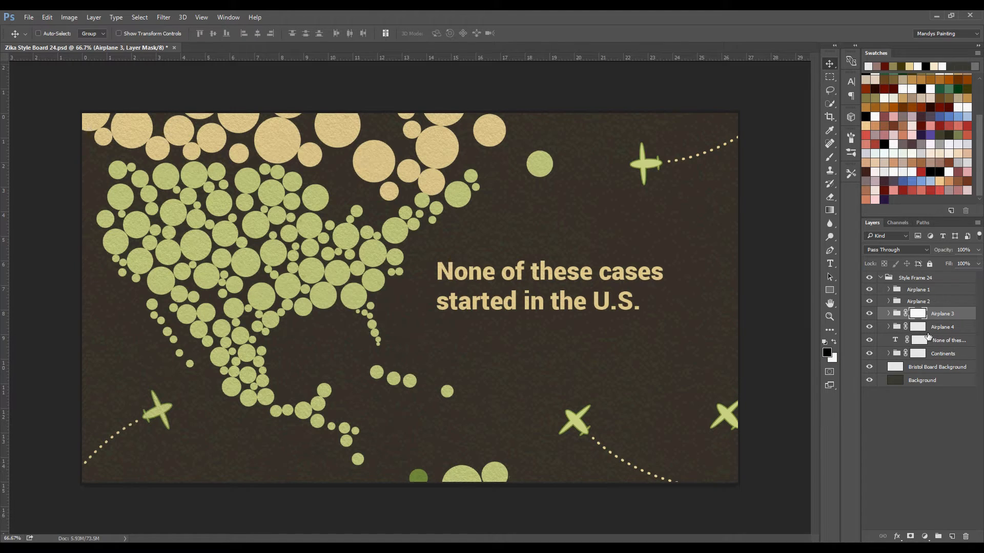
pyautogui.click(899, 223)
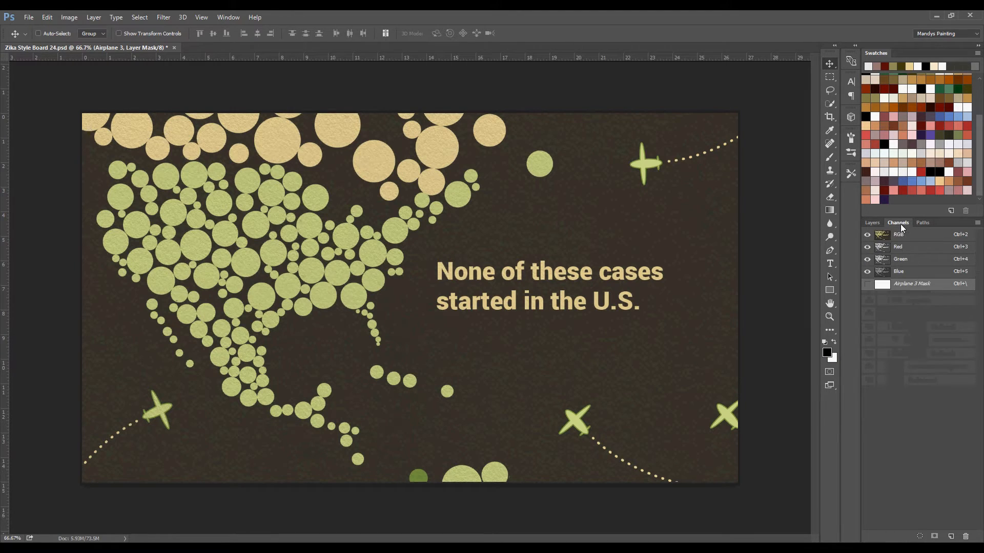
pyautogui.keyDown('ctrl'); pyautogui.click(881, 287); pyautogui.keyUp('ctrl')
pyautogui.click(870, 223)
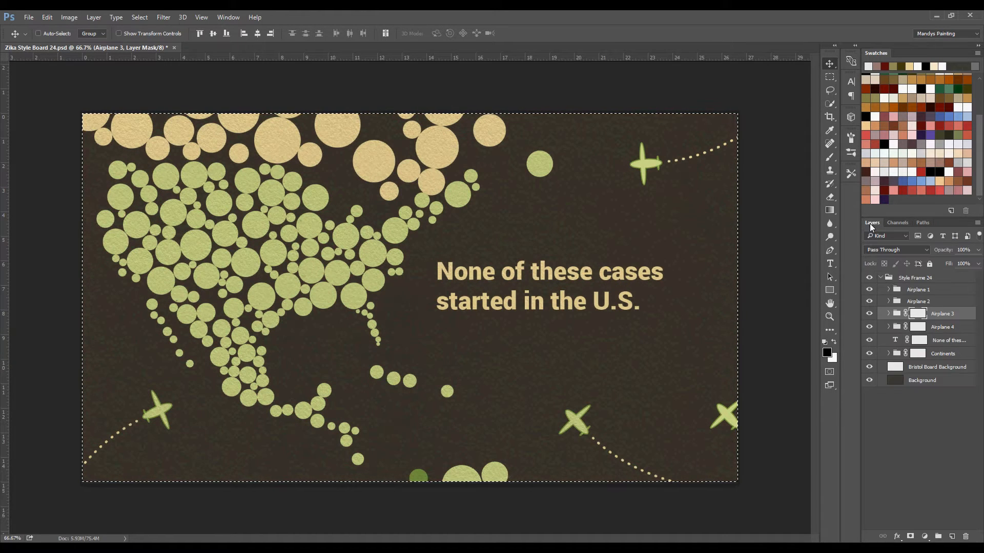
# Step: Add a layer mask to the Airplane 2 group and paste the copied paper texture into its mask channel
pyautogui.click(917, 302)
pyautogui.click(910, 536)
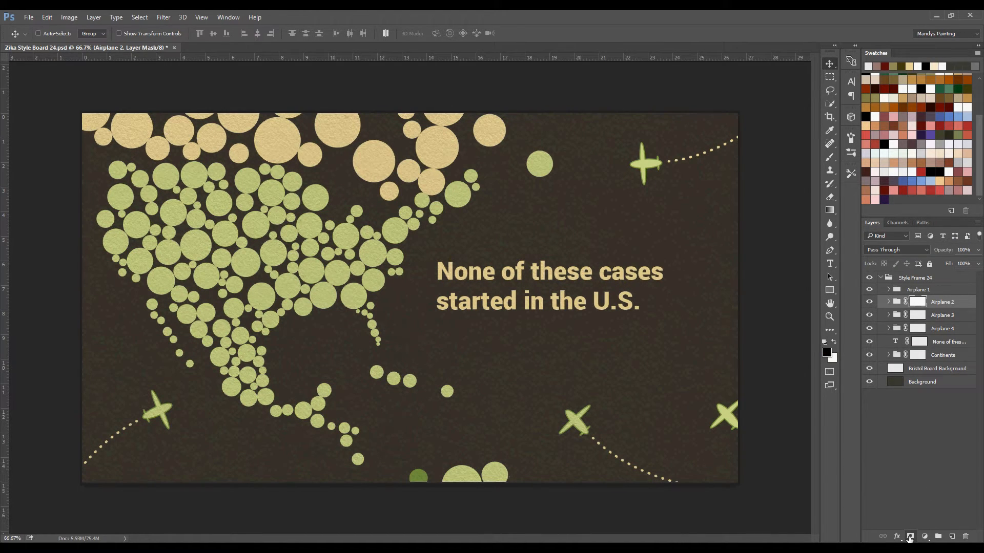
pyautogui.click(897, 223)
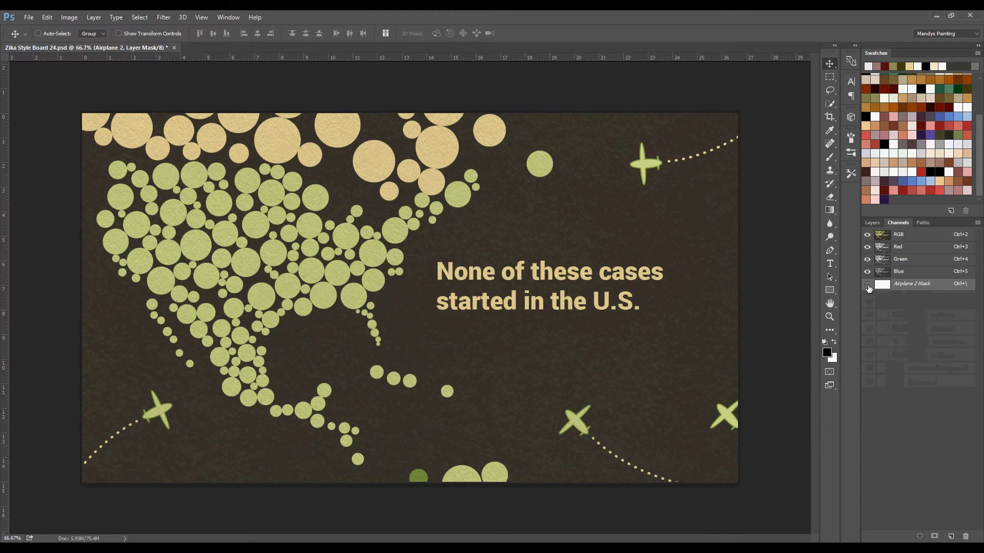
pyautogui.keyDown('ctrl'); pyautogui.click(882, 285); pyautogui.keyUp('ctrl')
pyautogui.click(867, 285)
pyautogui.click(868, 285)
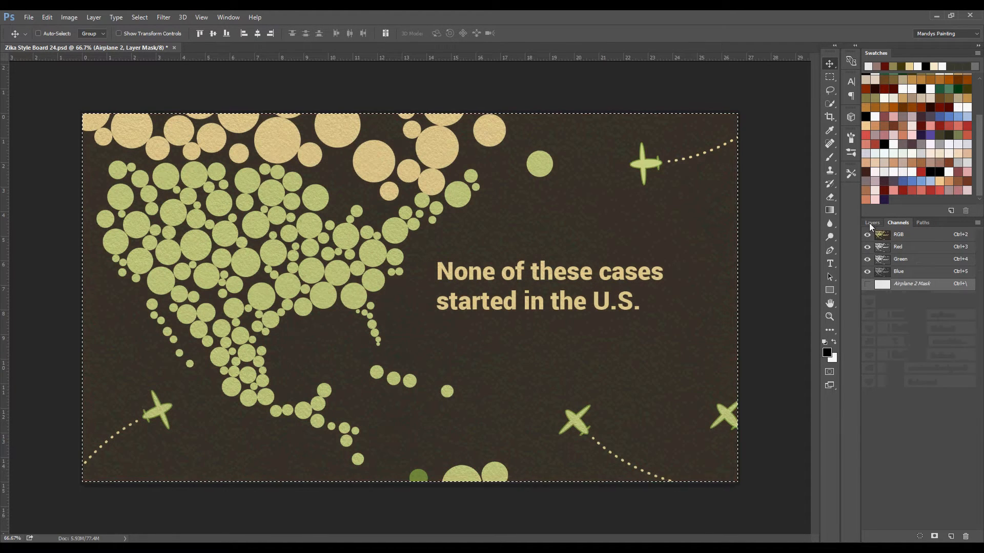
pyautogui.click(871, 222)
# Step: Add a layer mask to the Airplane 1 group and paste the copied paper texture into its mask channel
pyautogui.click(918, 290)
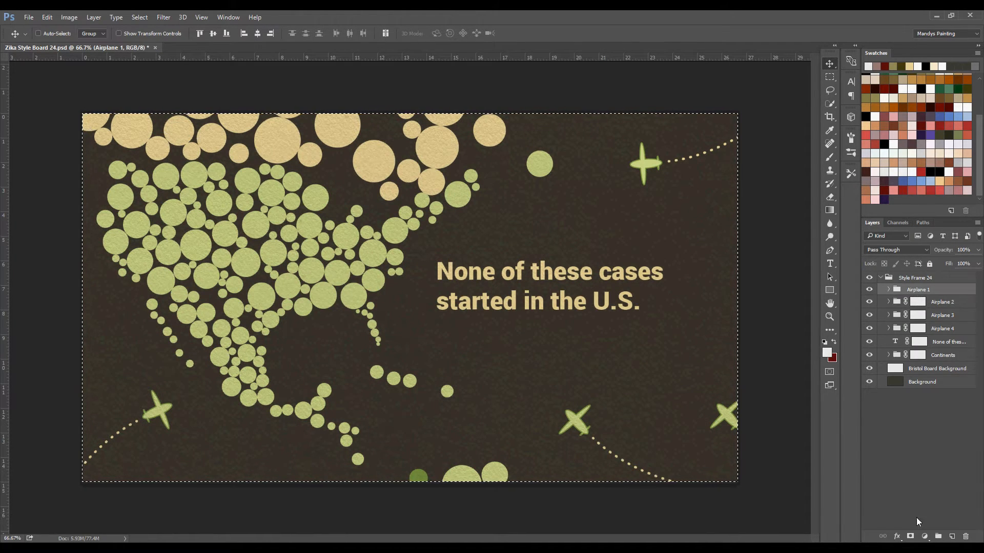
pyautogui.click(910, 537)
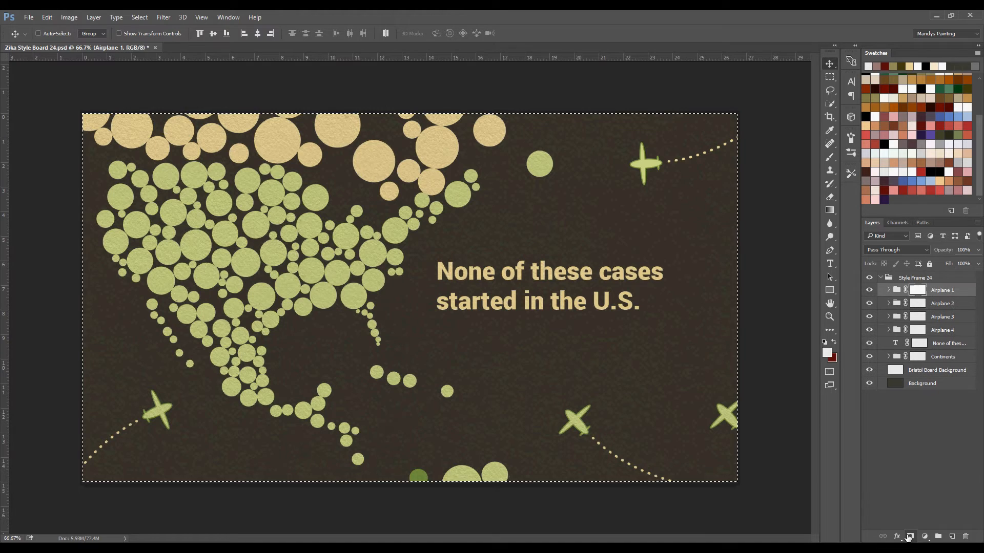
pyautogui.click(896, 222)
pyautogui.keyDown('ctrl'); pyautogui.click(883, 286); pyautogui.keyUp('ctrl')
pyautogui.click(868, 285)
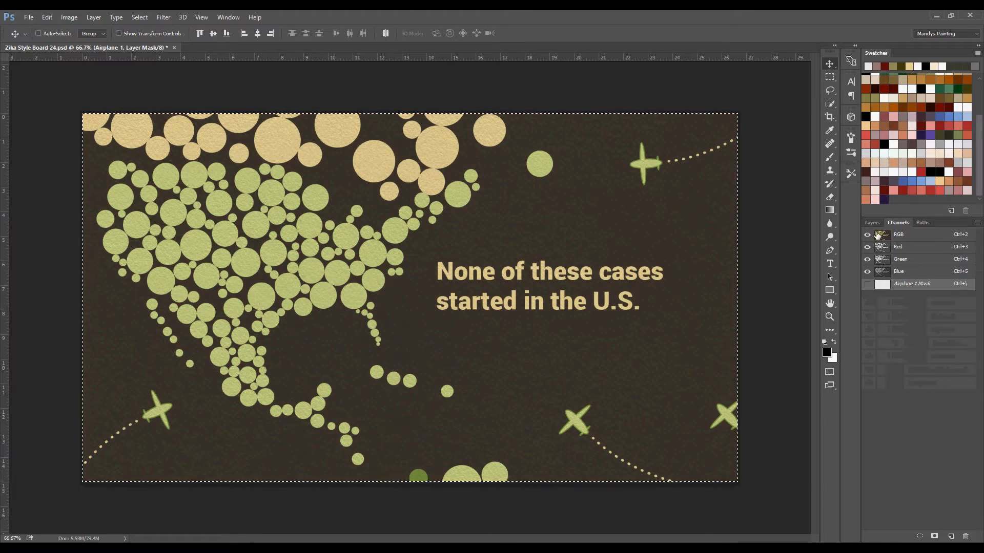
pyautogui.click(873, 222)
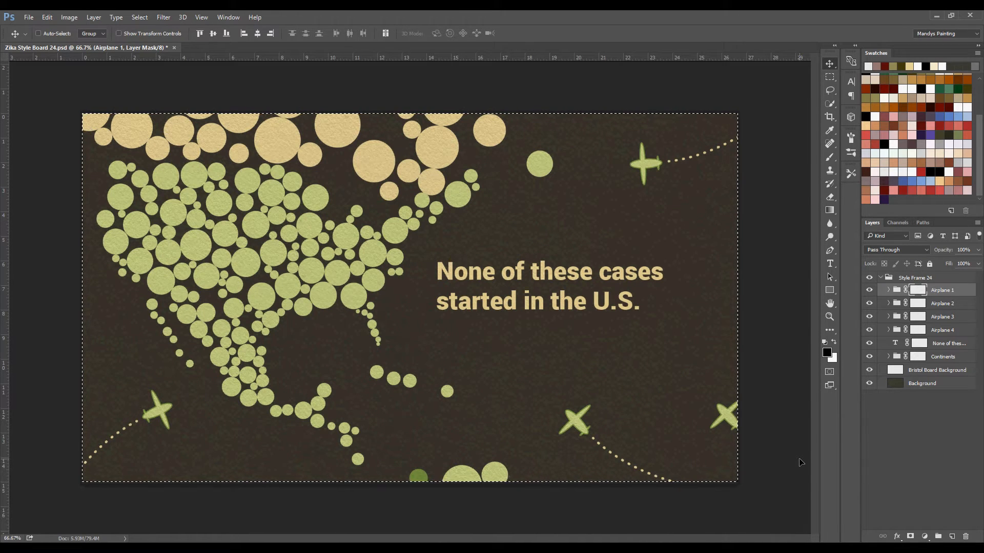
# Step: Enable a Drop Shadow effect on the Continents group and open its settings
pyautogui.click(935, 359)
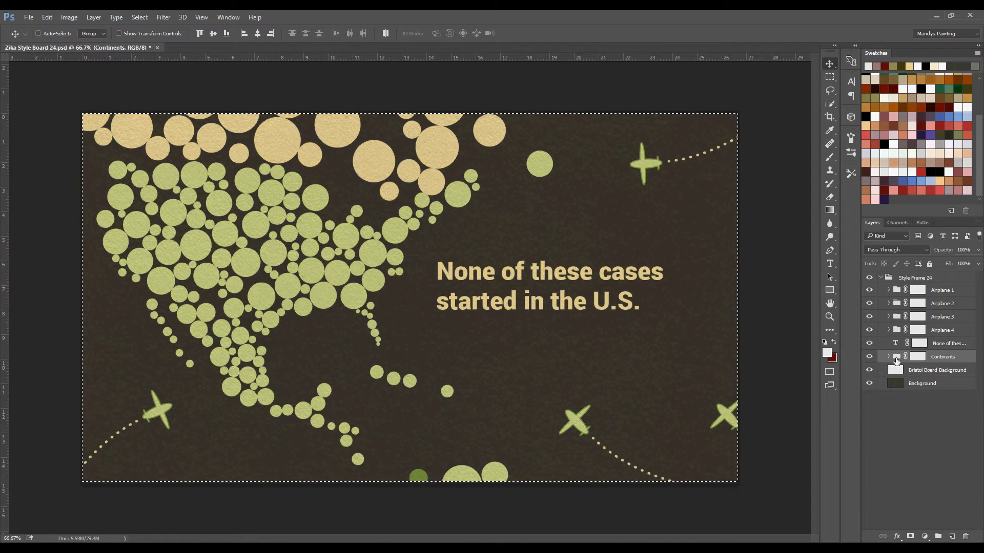
pyautogui.doubleClick(896, 360)
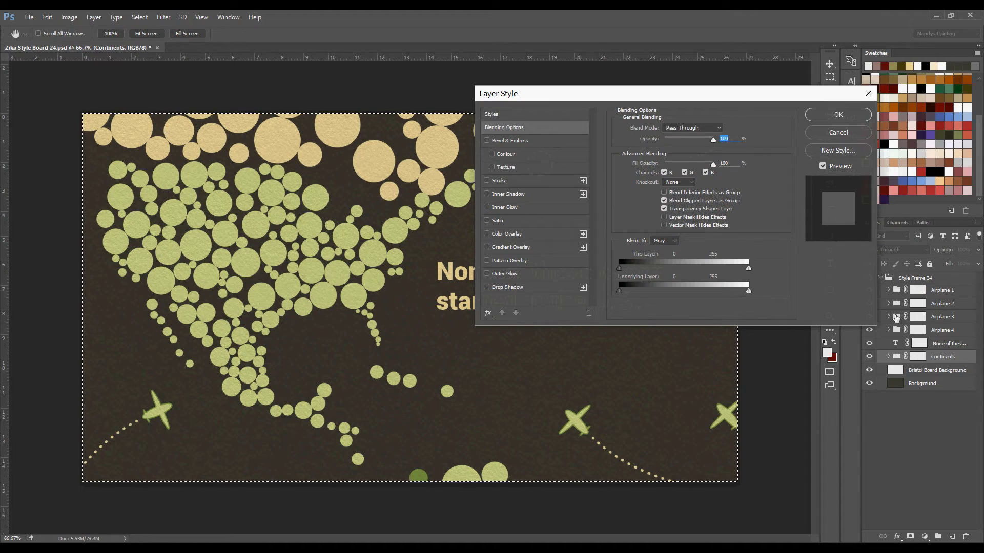
pyautogui.click(487, 287)
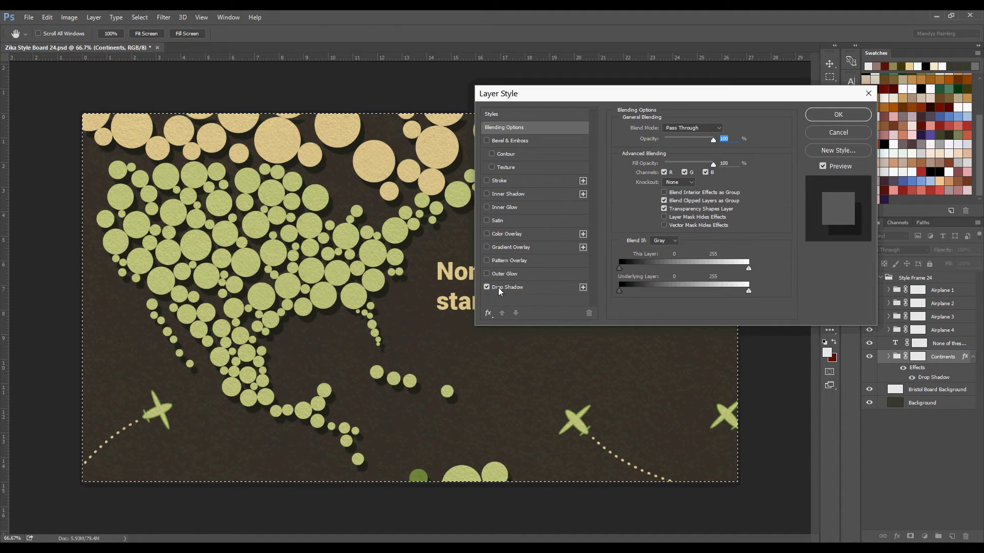
pyautogui.click(504, 289)
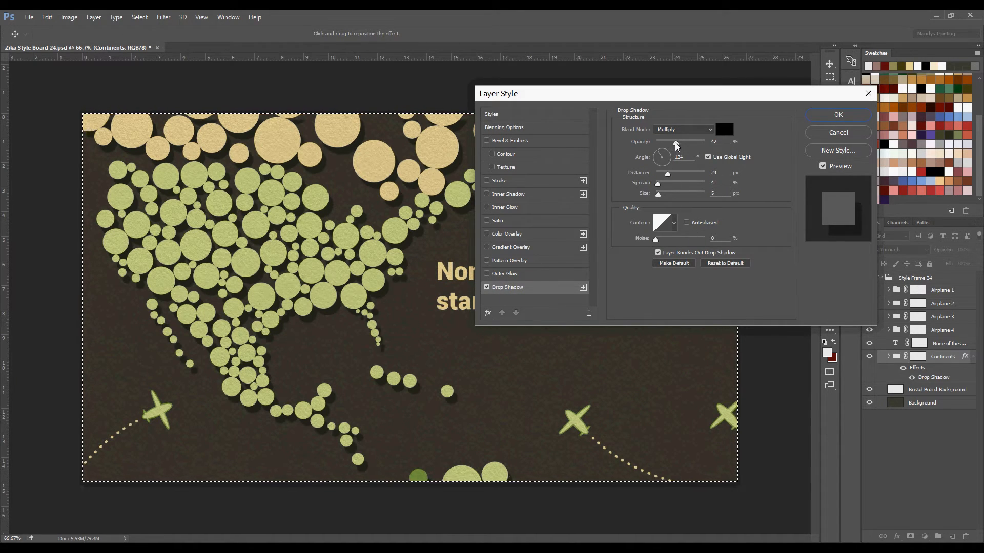
# Step: Set the Continents drop shadow to 46% opacity, 13 px distance, 4 px size and an angle of about 125°, and apply it
pyautogui.moveTo(676, 145)
pyautogui.mouseDown()
pyautogui.moveTo(696, 145)
pyautogui.moveTo(653, 152)
pyautogui.moveTo(689, 155)
pyautogui.moveTo(678, 157)
pyautogui.mouseUp()
pyautogui.moveTo(667, 173); pyautogui.dragTo(661, 197)
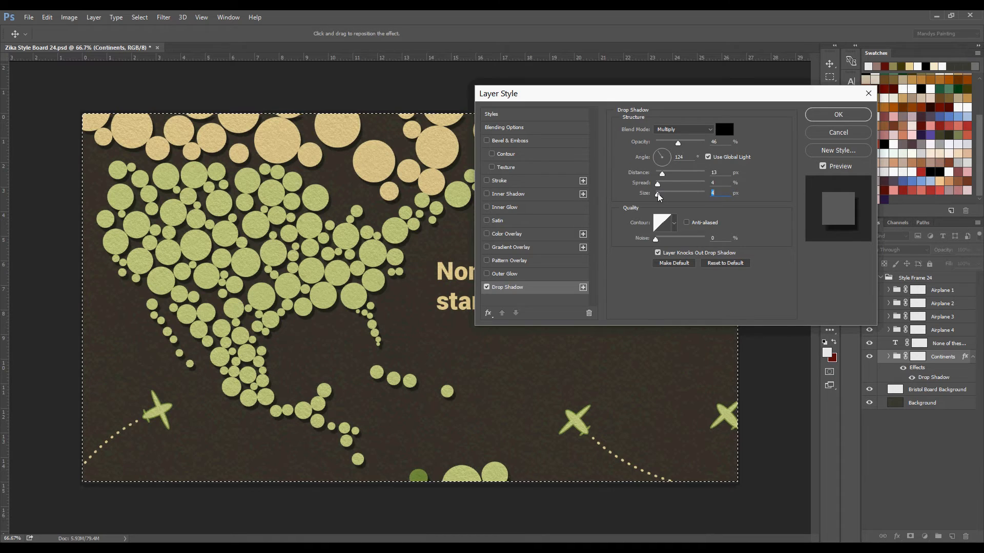
pyautogui.moveTo(661, 154)
pyautogui.mouseDown()
pyautogui.moveTo(670, 165)
pyautogui.moveTo(659, 155)
pyautogui.mouseUp()
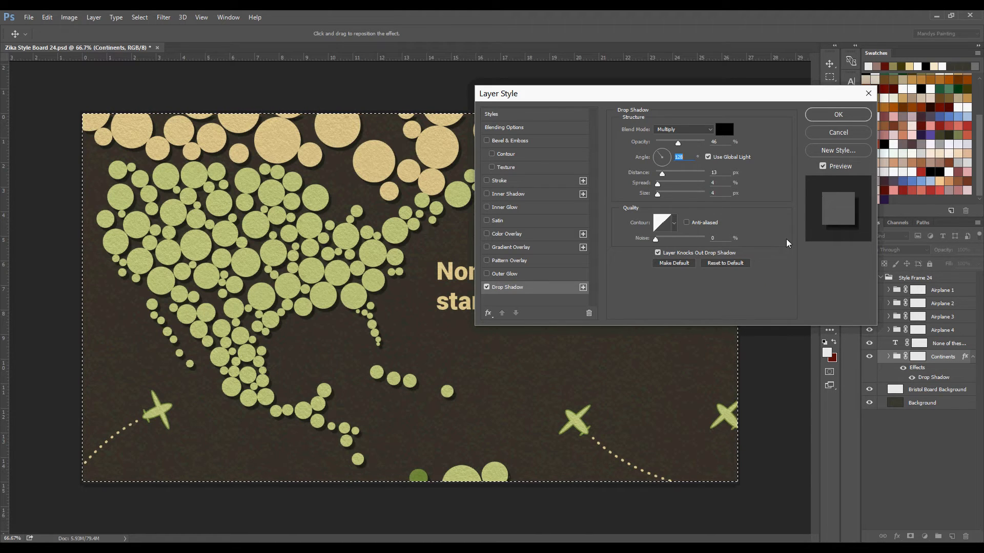
pyautogui.click(834, 117)
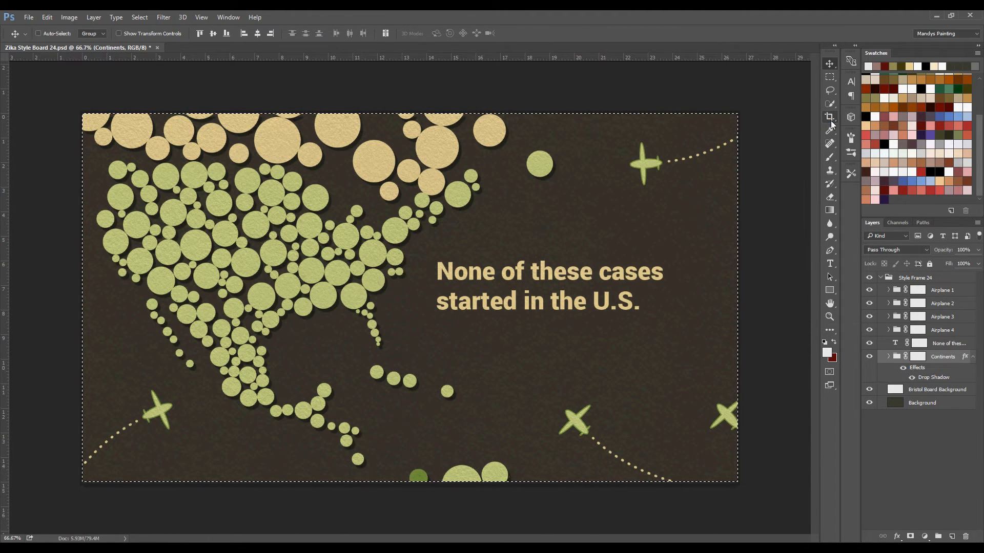
# Step: Copy the Continents group's layer style
pyautogui.click(896, 358)
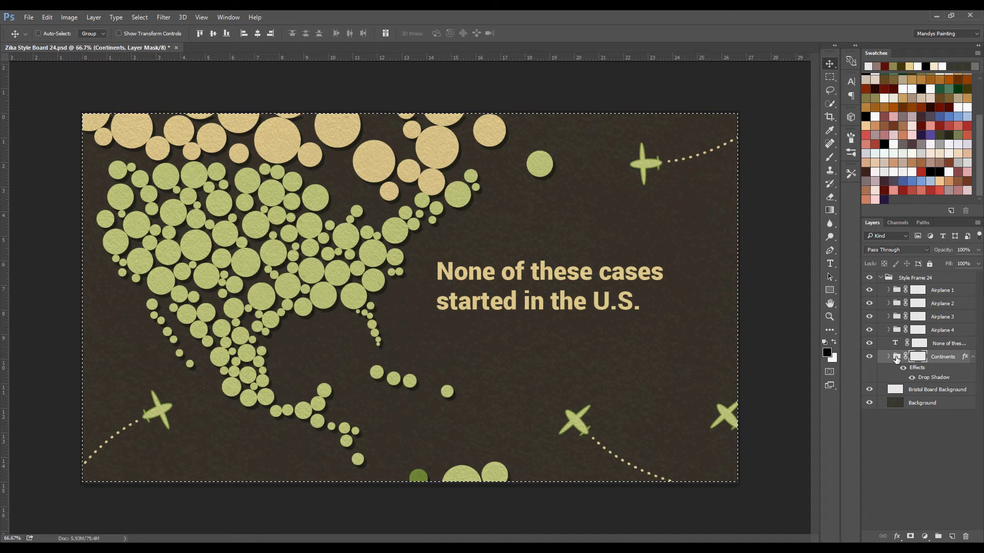
pyautogui.rightClick(941, 360)
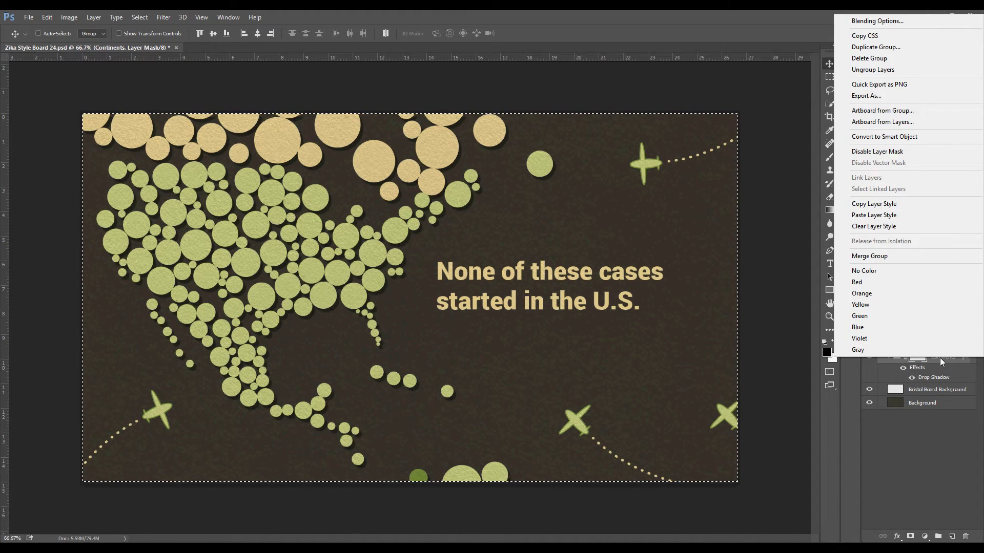
pyautogui.click(871, 204)
# Step: Paste the copied Continents layer style onto the "None of these cases started in the U.S." text layer
pyautogui.click(896, 345)
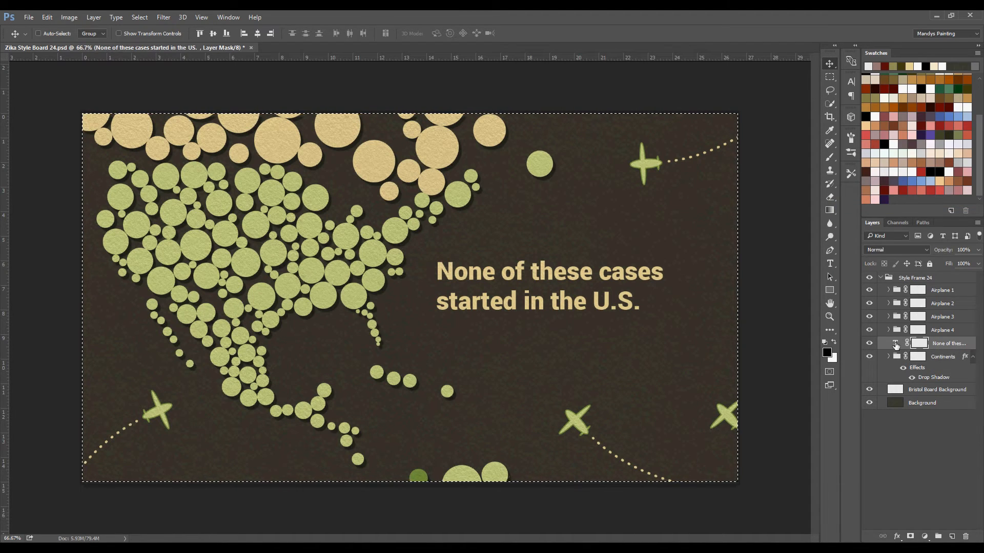
pyautogui.rightClick(896, 345)
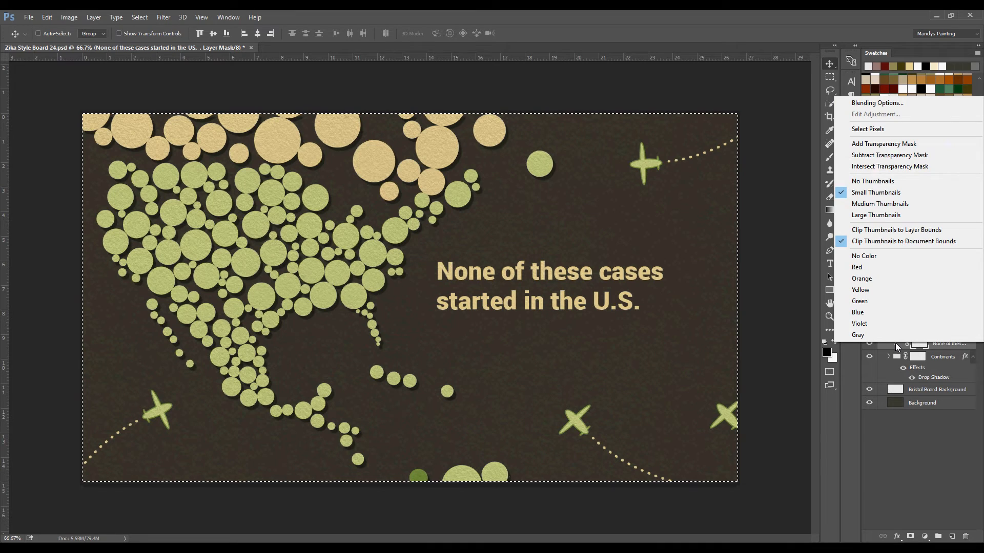
pyautogui.click(937, 344)
pyautogui.rightClick(936, 345)
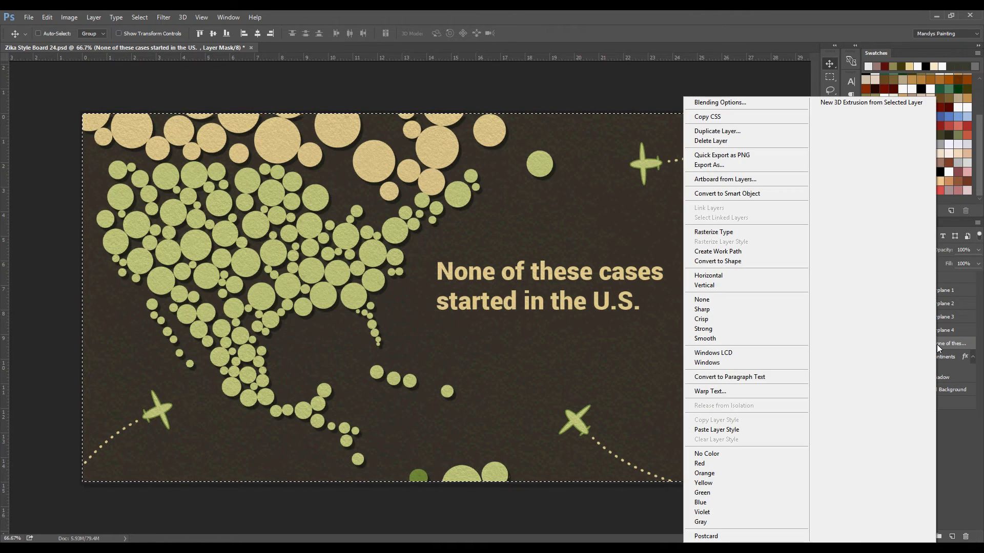
pyautogui.click(731, 431)
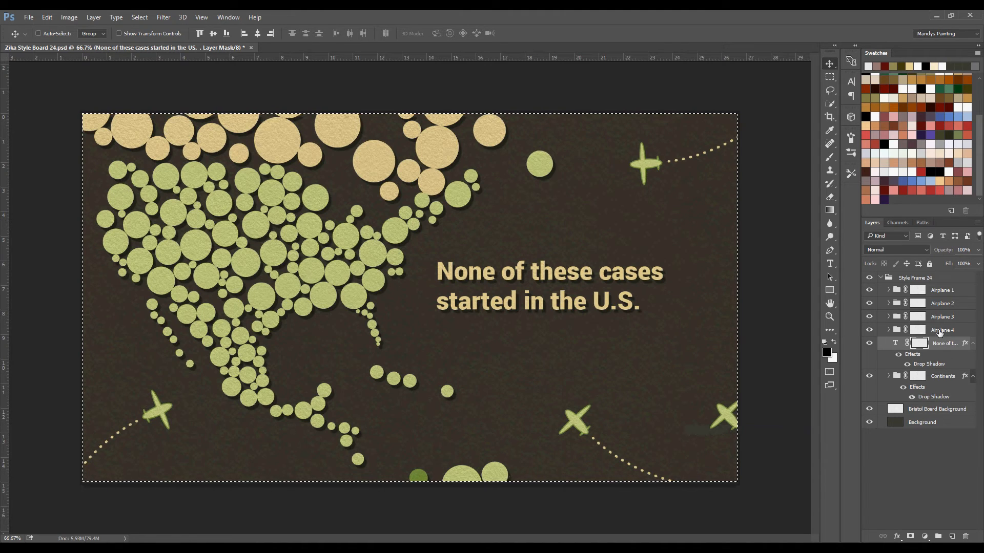
# Step: Paste the copied Continents layer style onto the Airplane 4, Airplane 3, Airplane 2 and Airplane 1 groups, and deselect the layers
pyautogui.click(938, 332)
pyautogui.rightClick(939, 332)
pyautogui.click(872, 402)
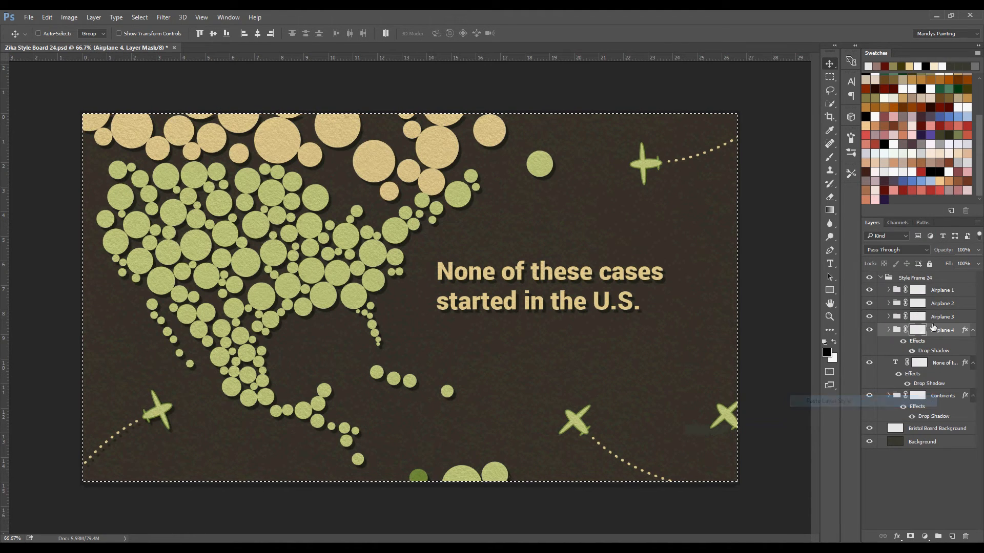
pyautogui.rightClick(941, 317)
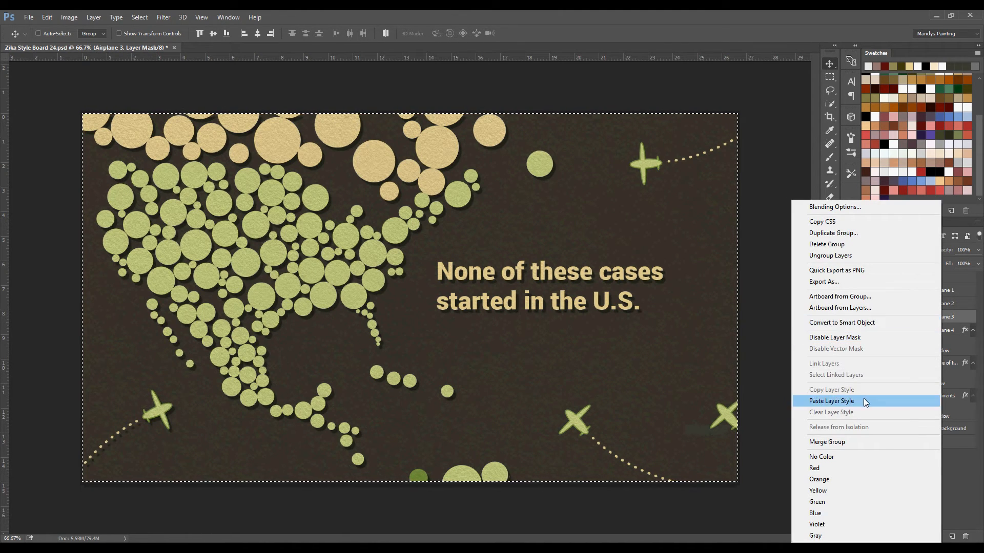
pyautogui.click(864, 399)
pyautogui.rightClick(943, 304)
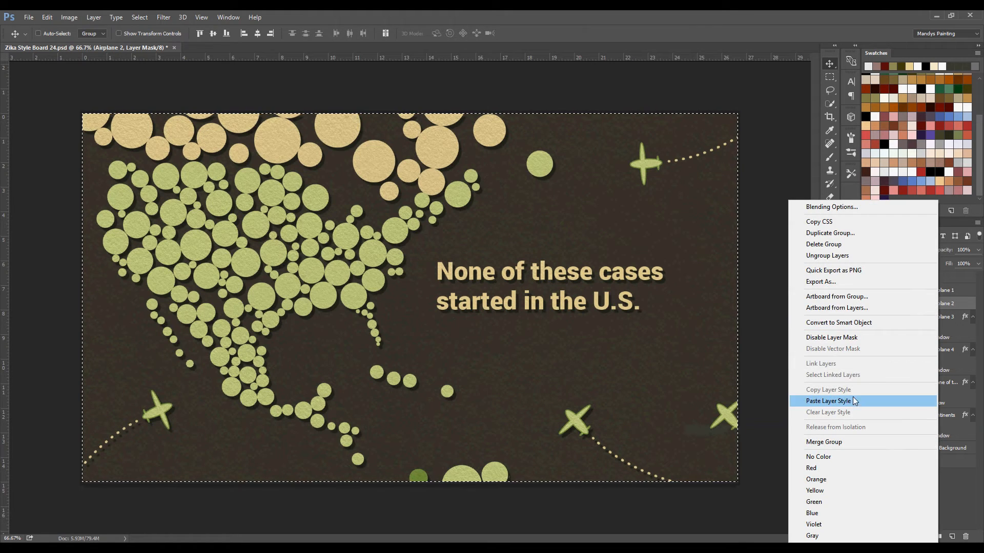
pyautogui.click(852, 398)
pyautogui.rightClick(941, 292)
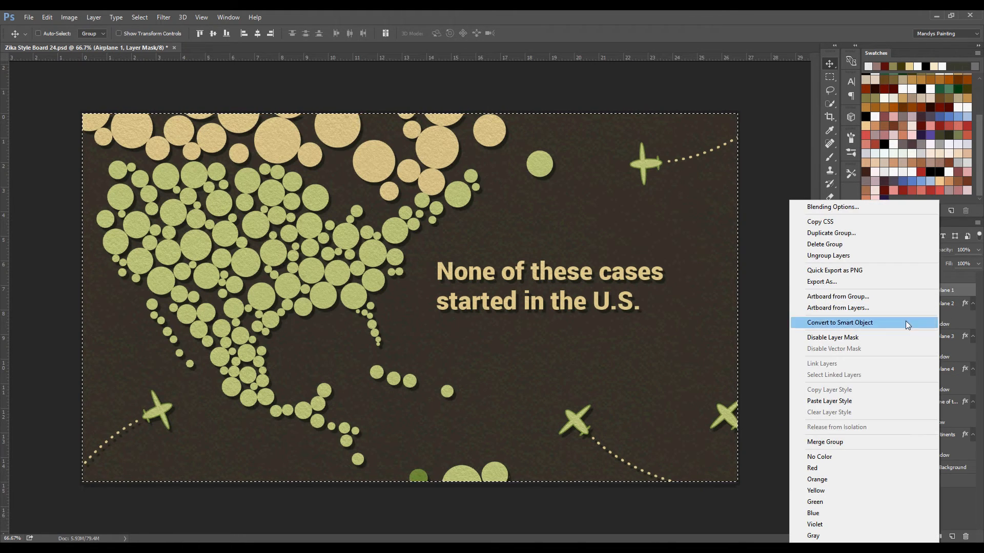
pyautogui.click(855, 402)
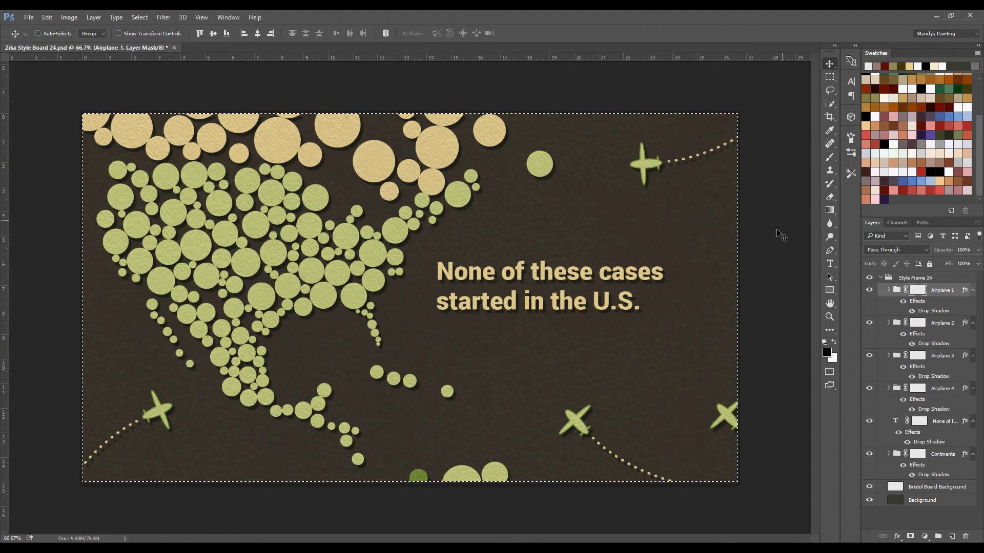
pyautogui.click(926, 518)
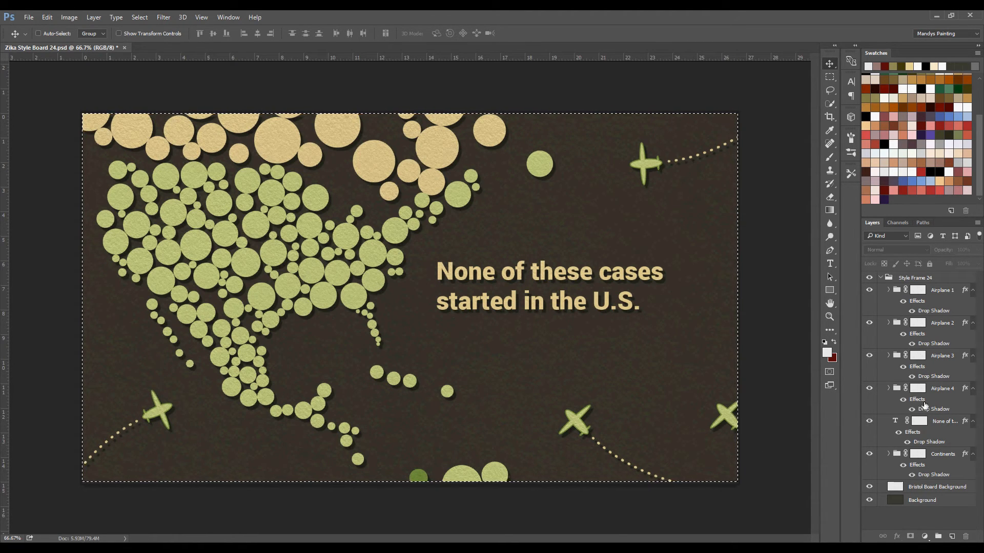
# Step: Set the Airplane 4 group's drop shadow to 65 px distance and 10 px size, and apply it
pyautogui.click(918, 389)
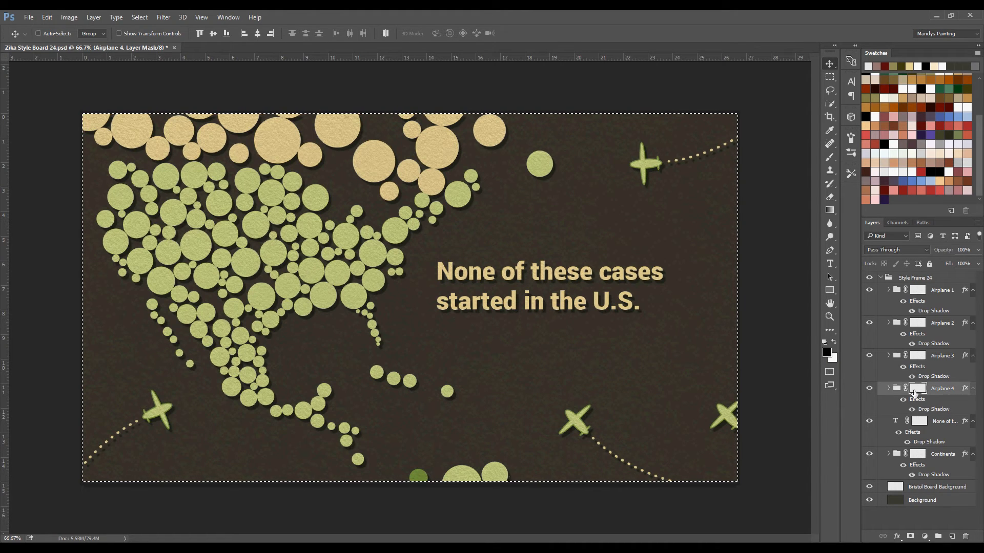
pyautogui.hotkey('ctrl', '2')
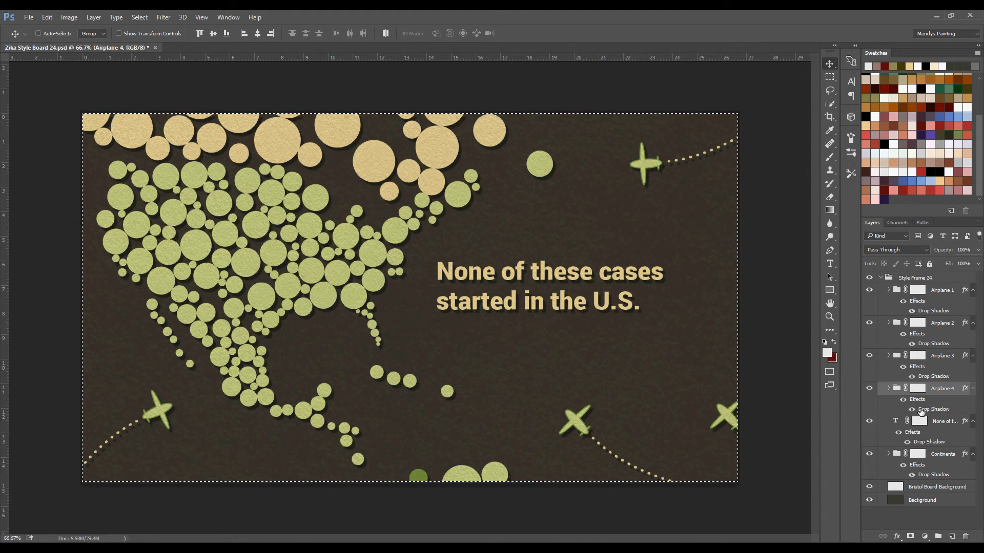
pyautogui.doubleClick(921, 411)
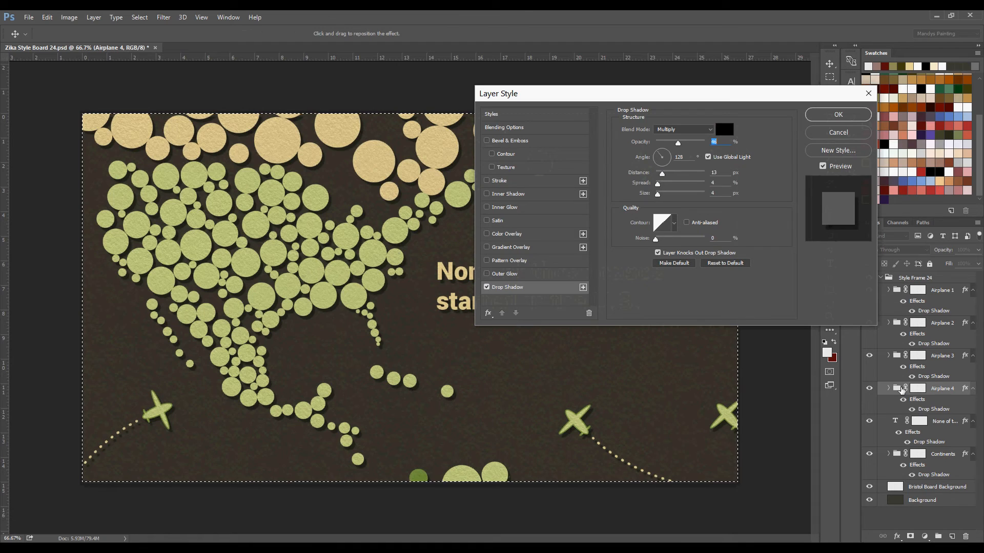
pyautogui.click(662, 173)
pyautogui.moveTo(663, 176); pyautogui.dragTo(682, 178)
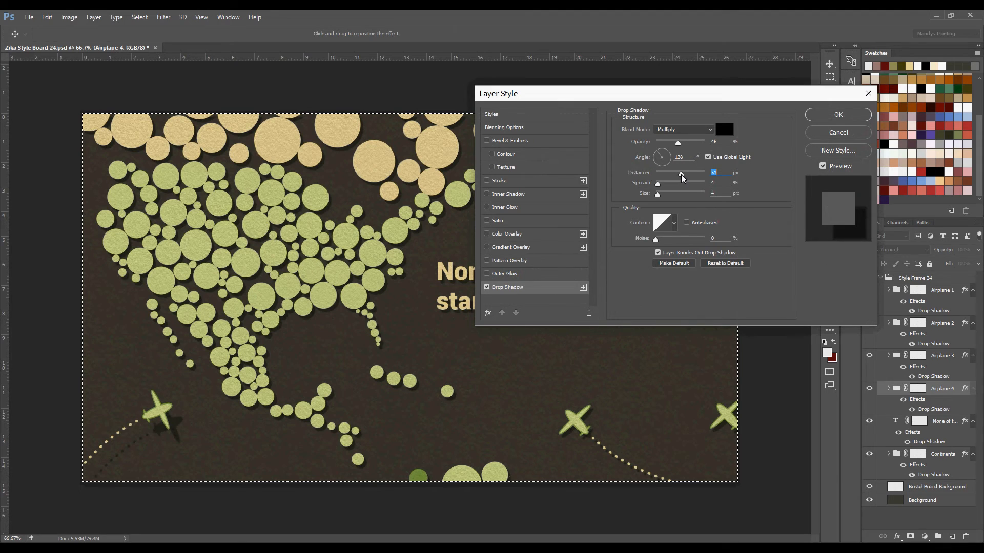
pyautogui.moveTo(682, 177); pyautogui.dragTo(687, 178)
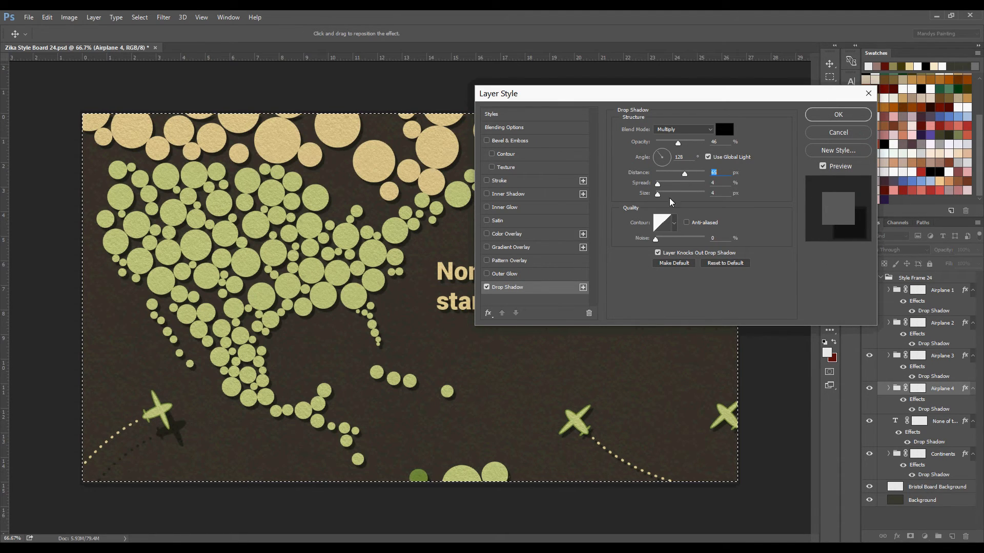
pyautogui.moveTo(658, 194); pyautogui.dragTo(661, 197)
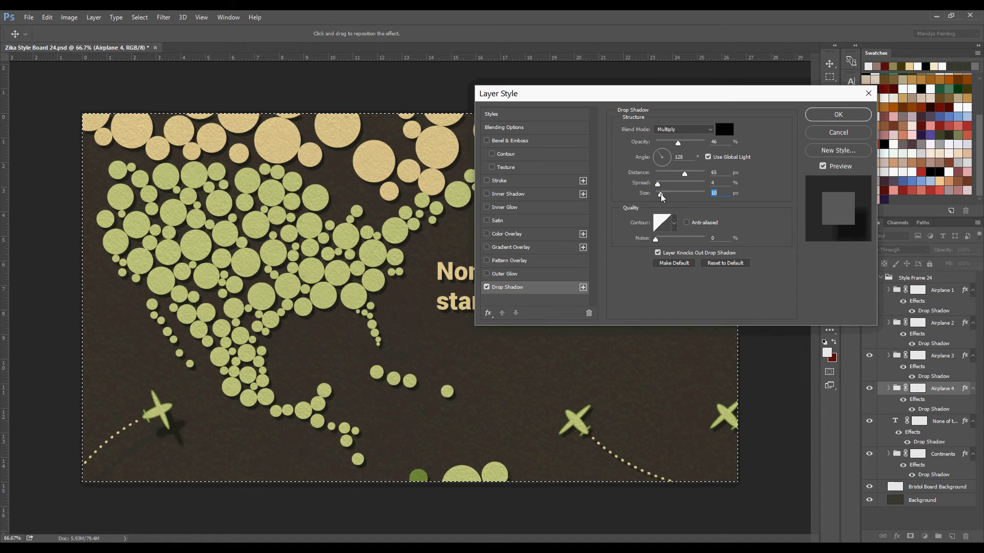
pyautogui.click(835, 117)
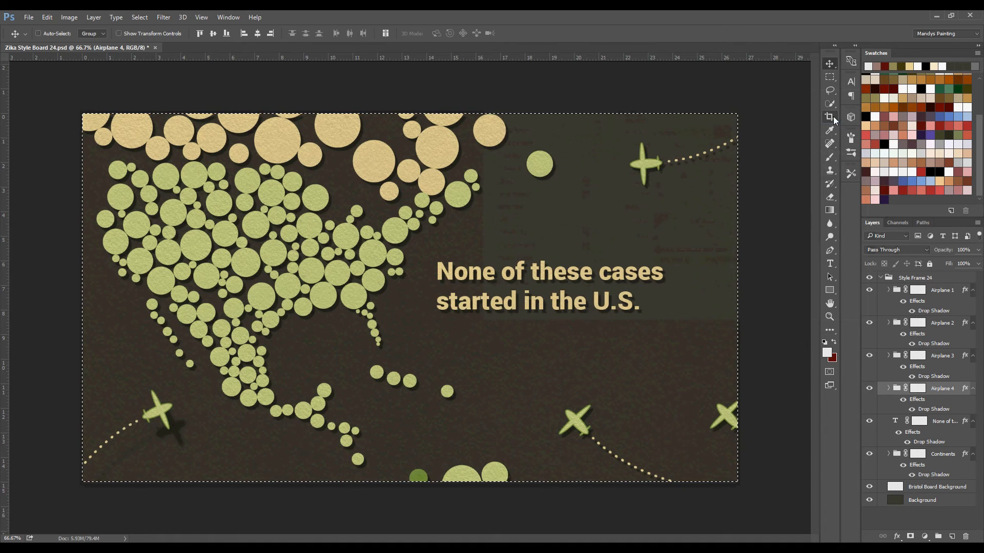
# Step: Copy the Airplane 4 group's layer style
pyautogui.rightClick(920, 390)
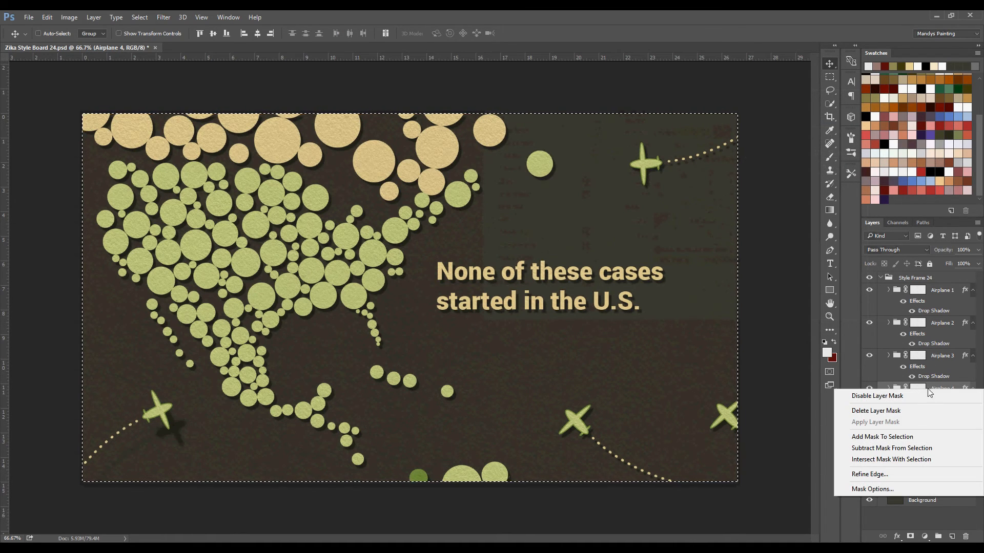
pyautogui.press('Escape')
pyautogui.rightClick(935, 389)
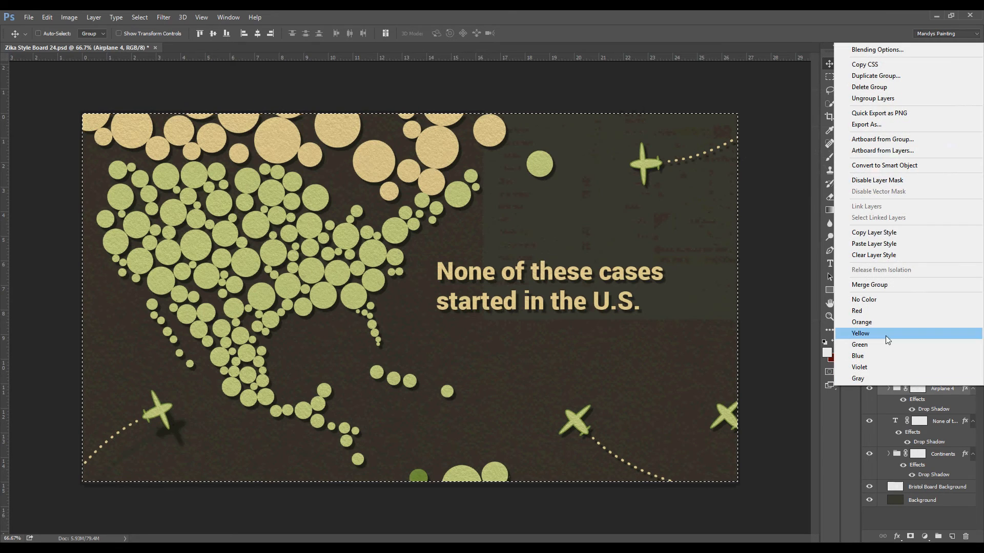
pyautogui.click(859, 233)
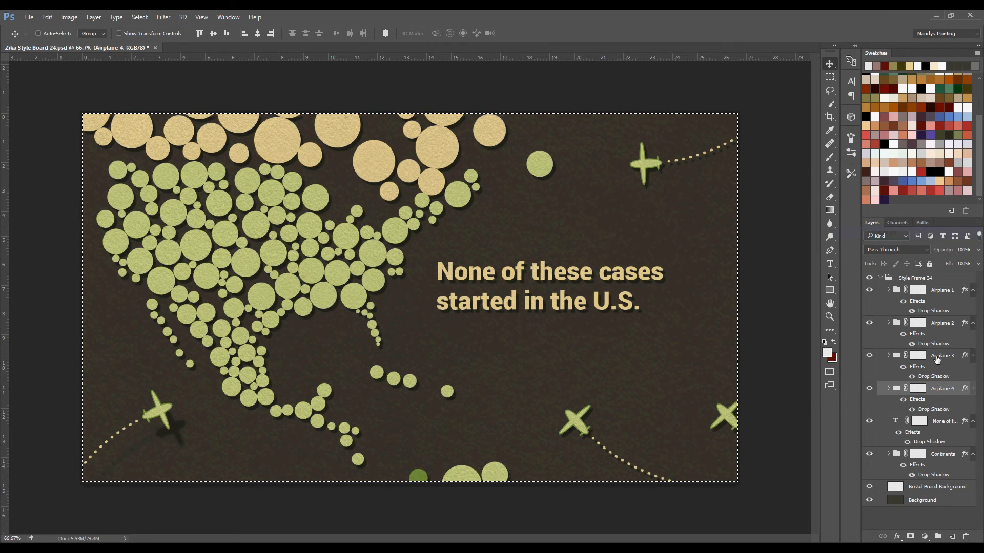
# Step: Paste the copied Airplane 4 layer style onto the Airplane 3, Airplane 2 and Airplane 1 groups
pyautogui.rightClick(936, 357)
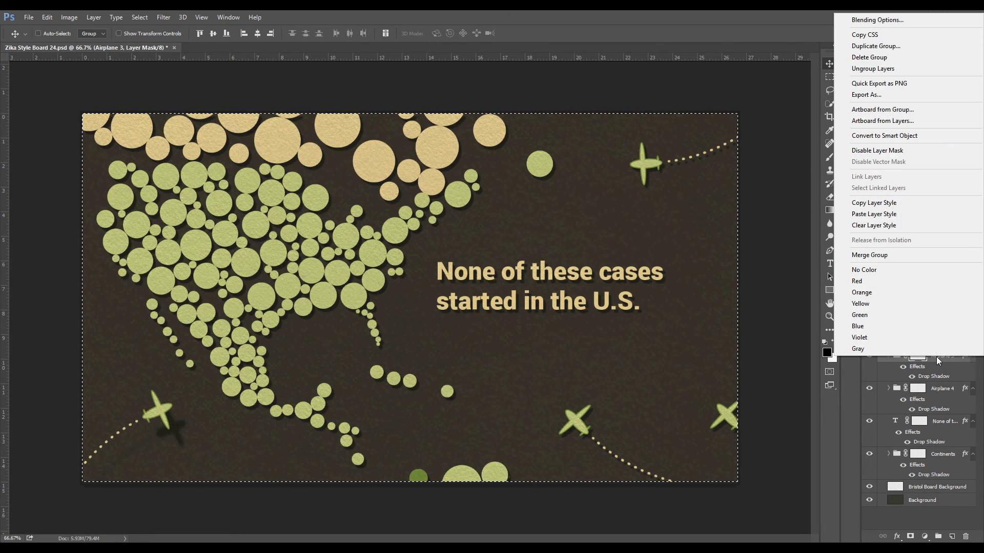
pyautogui.click(891, 214)
pyautogui.rightClick(941, 323)
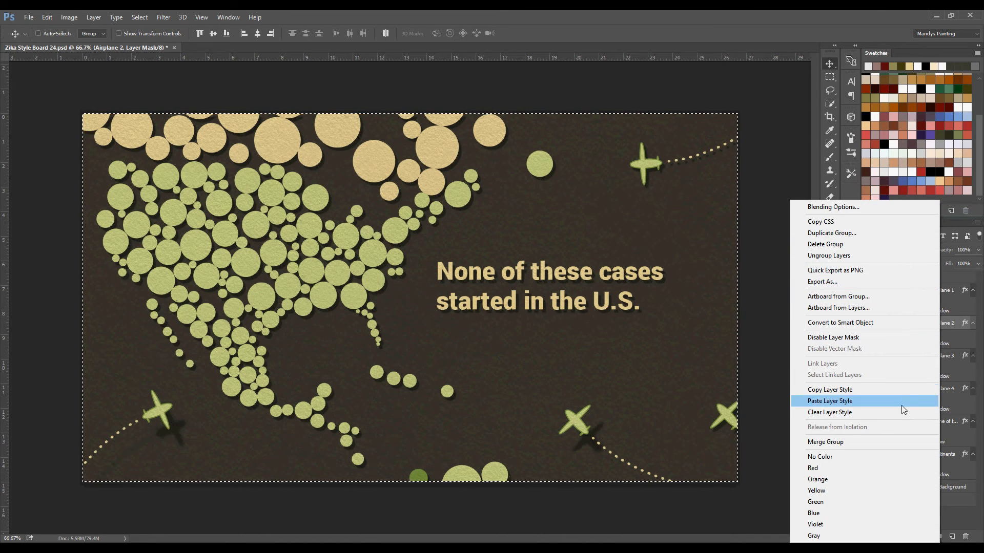
pyautogui.click(880, 401)
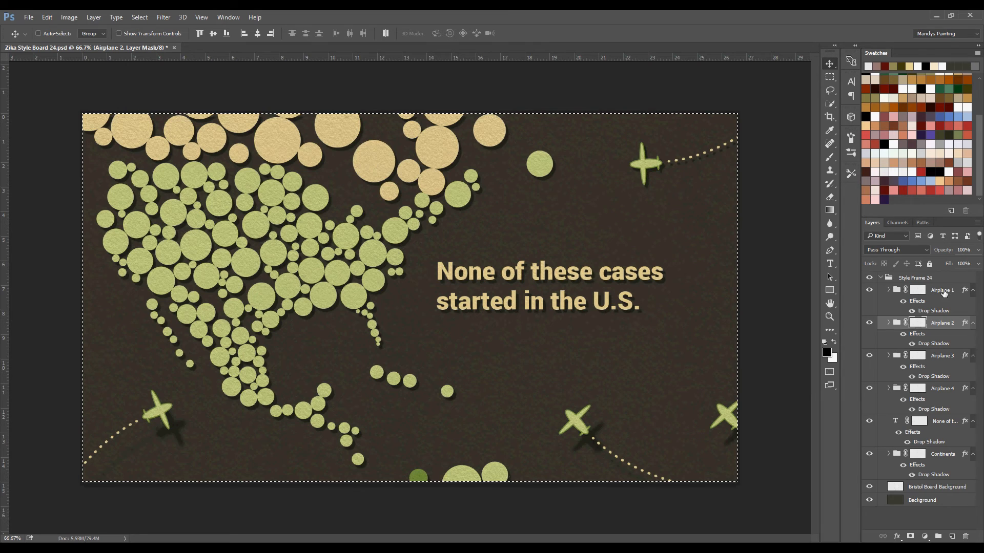
pyautogui.rightClick(942, 289)
pyautogui.click(872, 400)
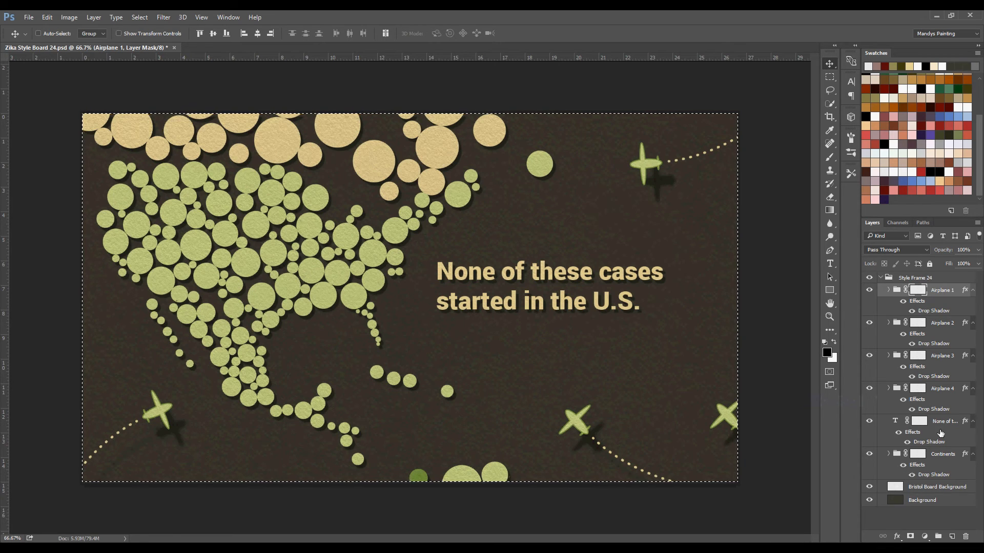
# Step: Set the text layer's drop shadow distance to 17 px, apply it, and clear the selection around the canvas
pyautogui.doubleClick(919, 443)
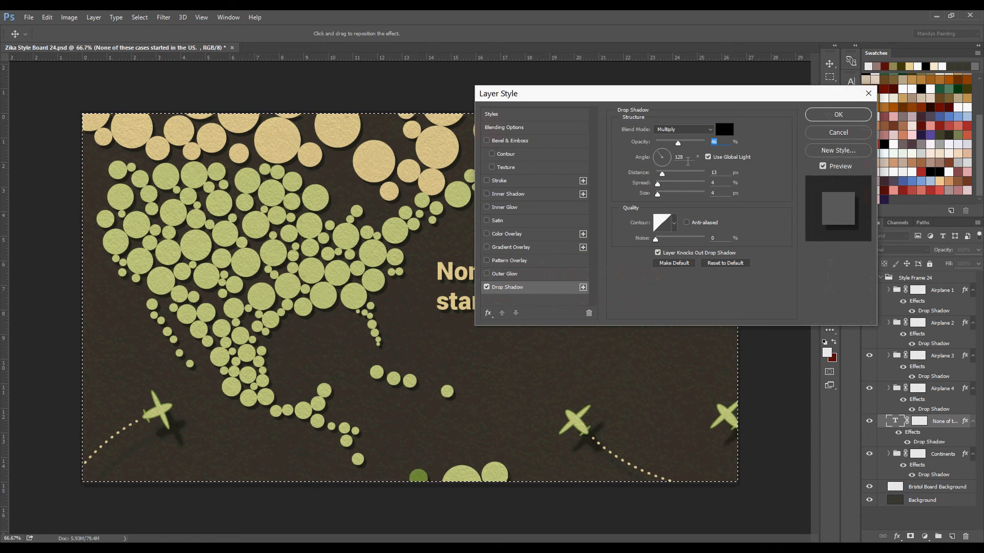
pyautogui.moveTo(662, 174); pyautogui.dragTo(664, 175)
pyautogui.click(659, 194)
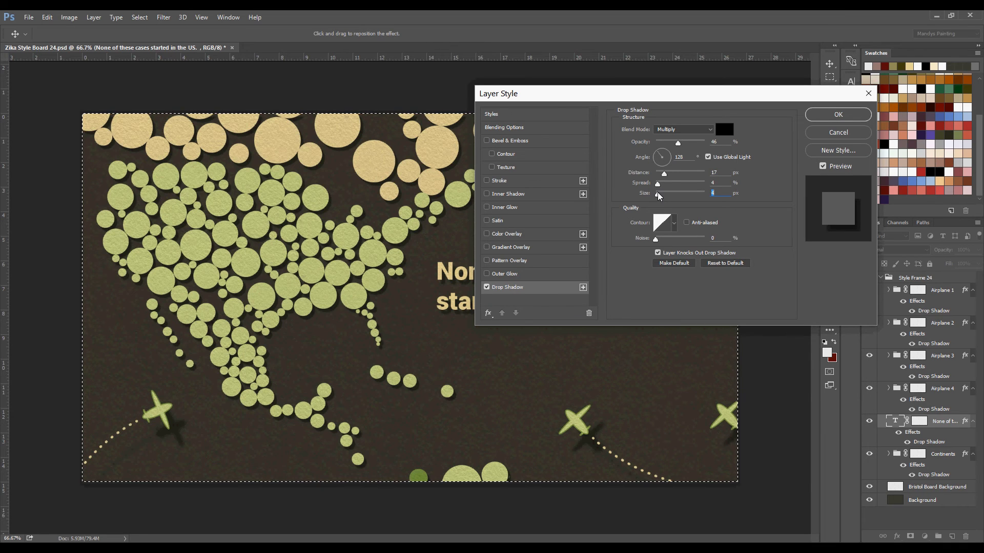
pyautogui.click(840, 115)
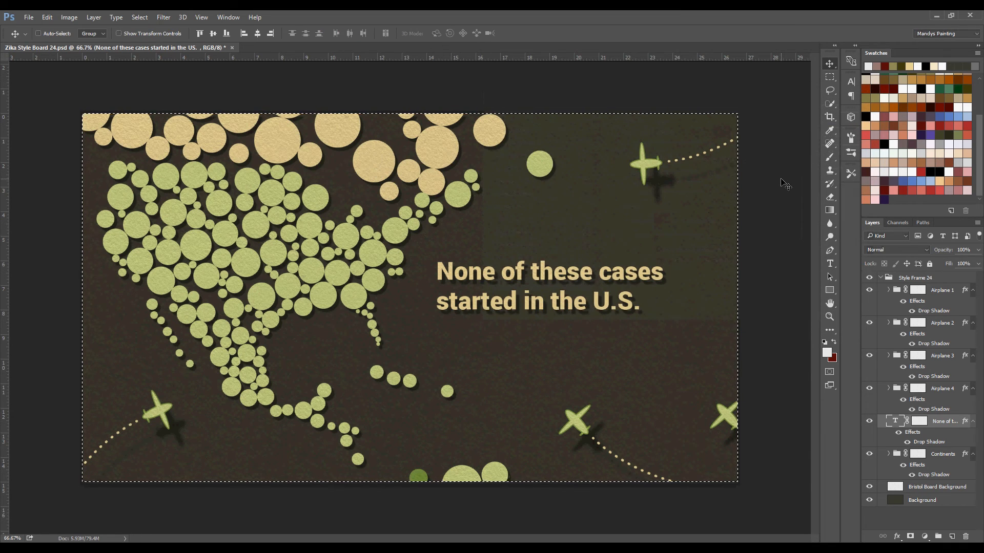
pyautogui.click(830, 77)
pyautogui.hotkey('ctrl', 'd')
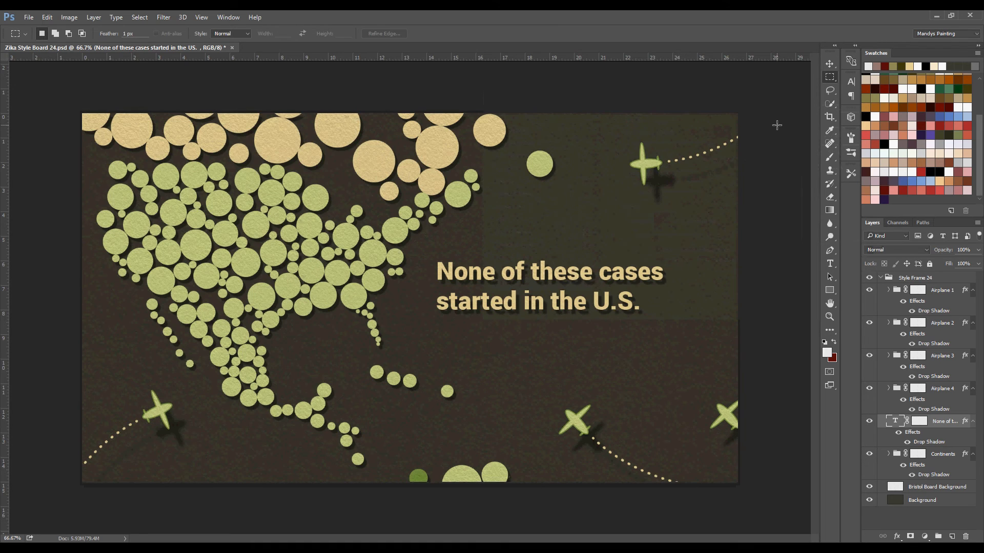